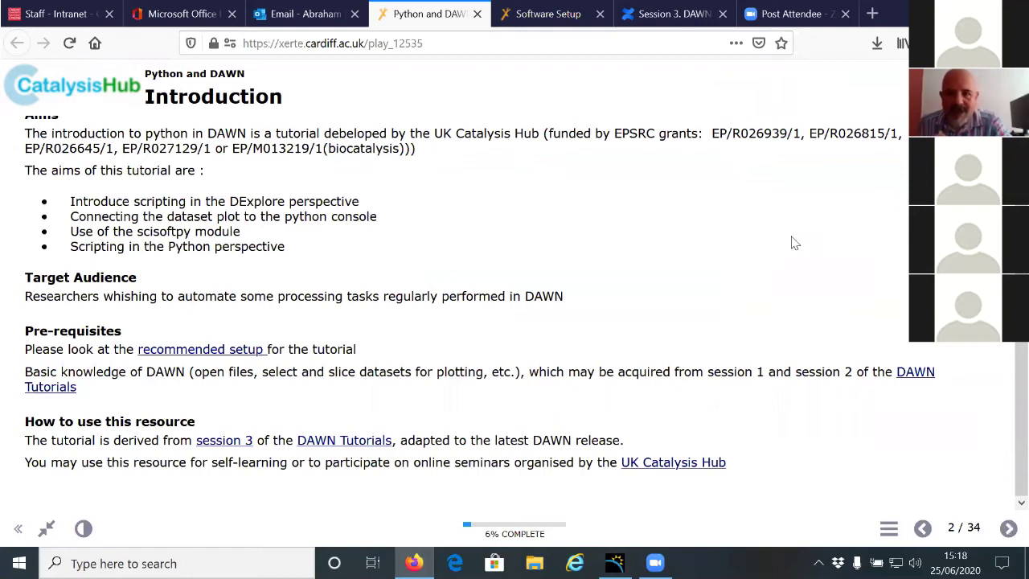
# Advance the tutorial to the DExplore page, switch to DAWN's DExplore perspective and close the open plot script
pyautogui.click(1000, 530)
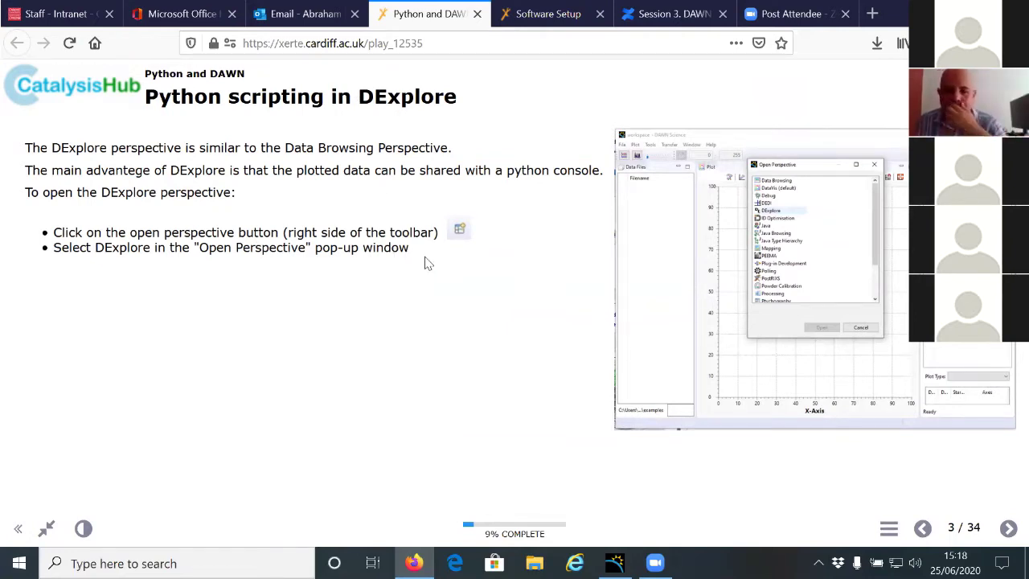
pyautogui.moveTo(614, 563)
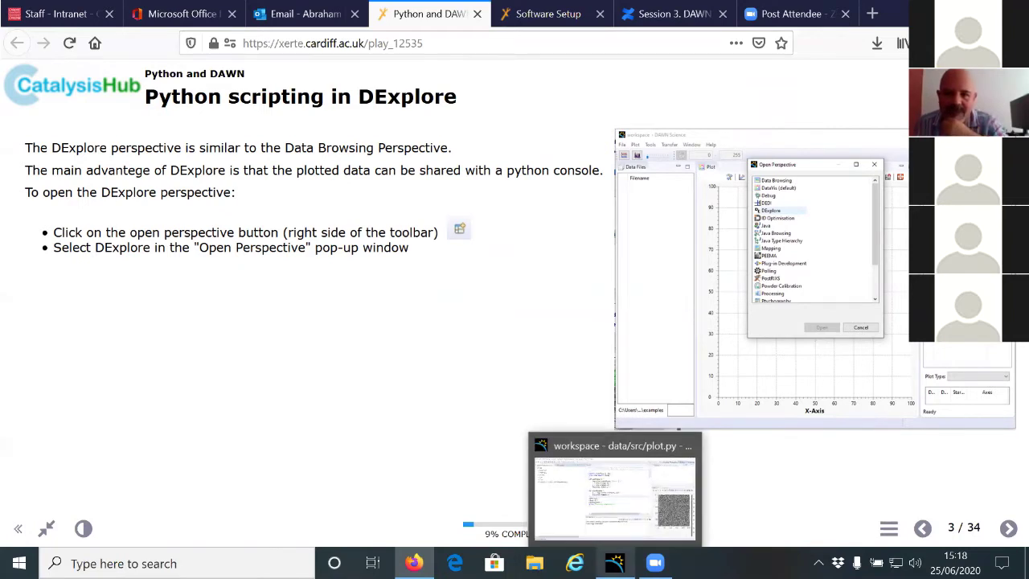
pyautogui.click(648, 496)
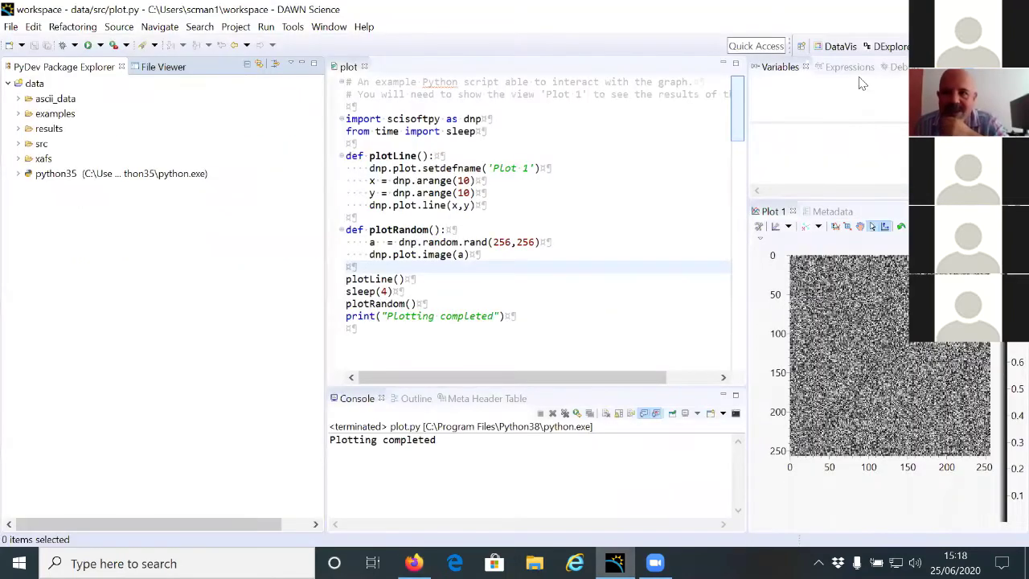
pyautogui.click(887, 47)
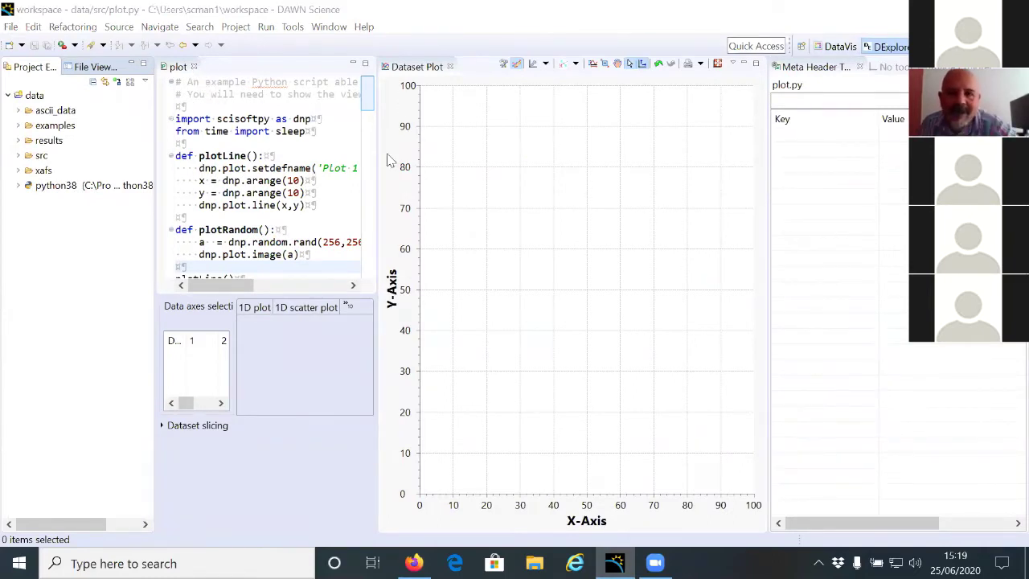
pyautogui.click(193, 68)
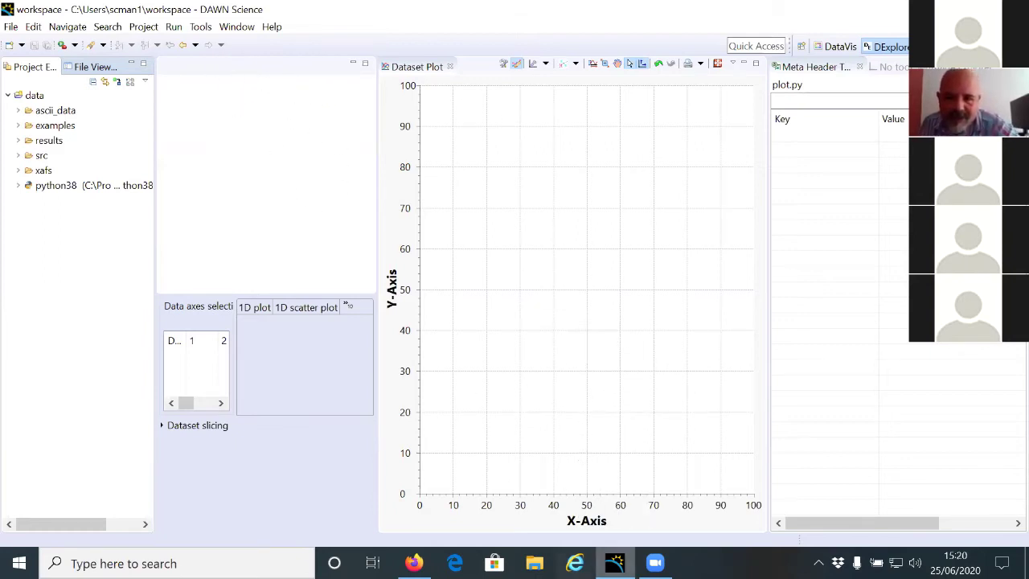
# Switch back to the Firefox tutorial and advance to the "Set current plot" page
pyautogui.moveTo(615, 564)
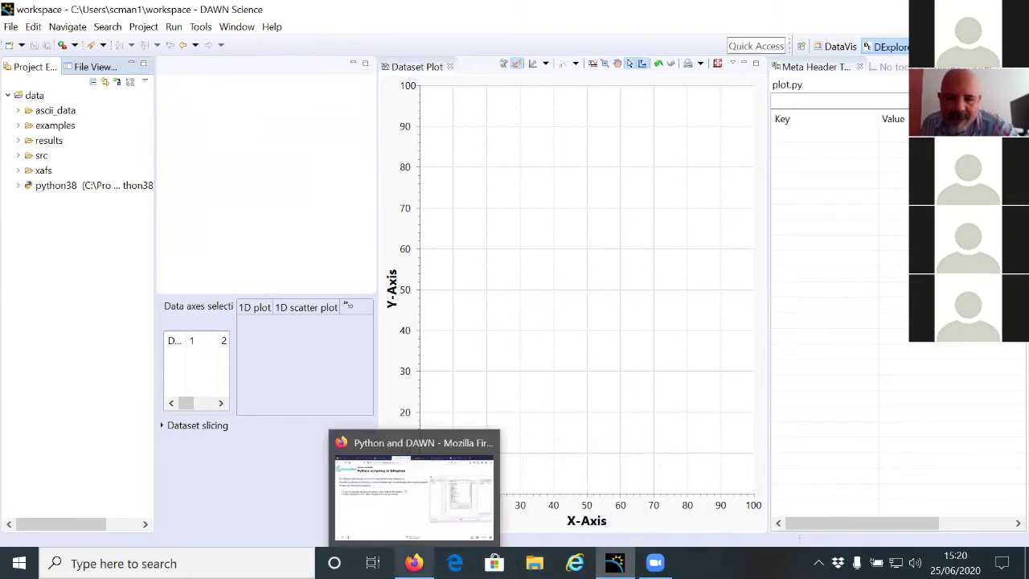
pyautogui.click(413, 563)
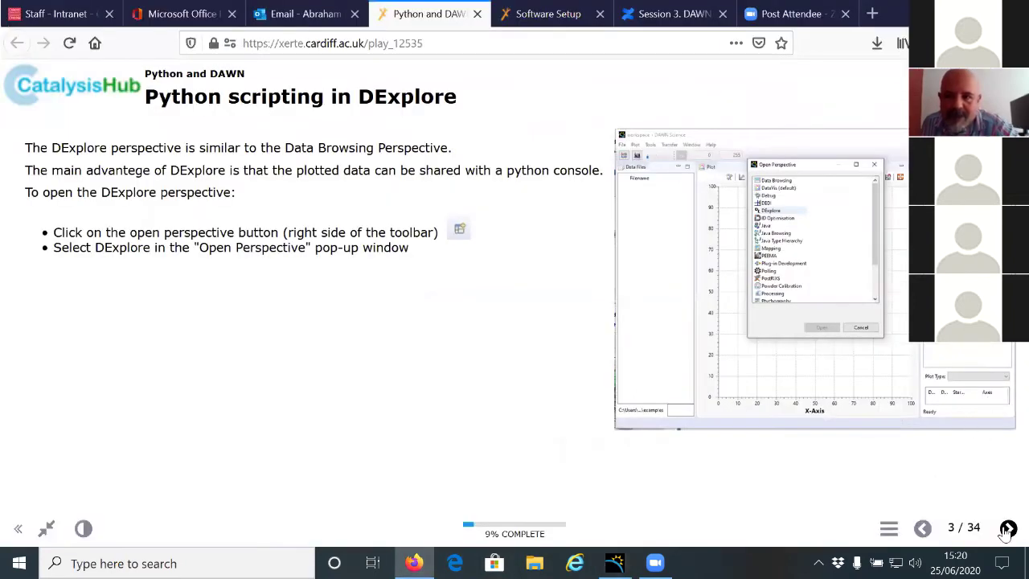
pyautogui.click(1008, 528)
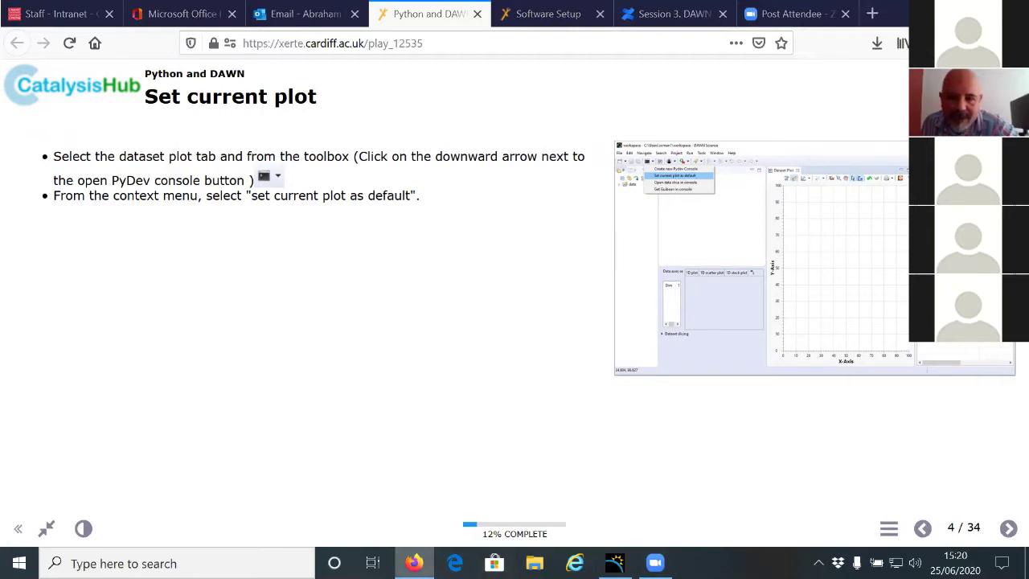
# Switch to DAWN and set the Dataset Plot as the default plot for a PyDev console
pyautogui.hotkey('alt', 'Tab')
pyautogui.click(614, 563)
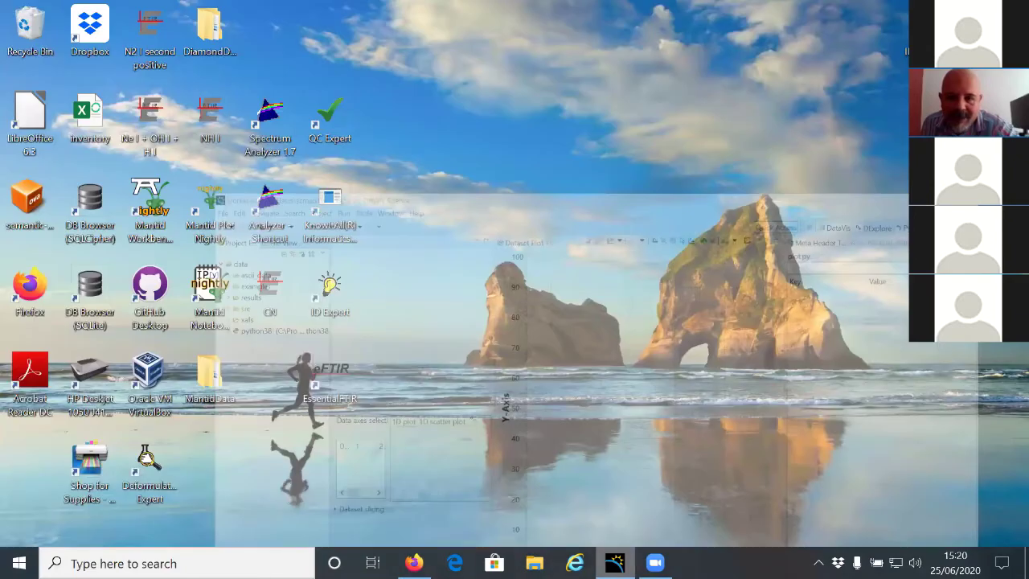
pyautogui.hotkey('alt', 'Tab')
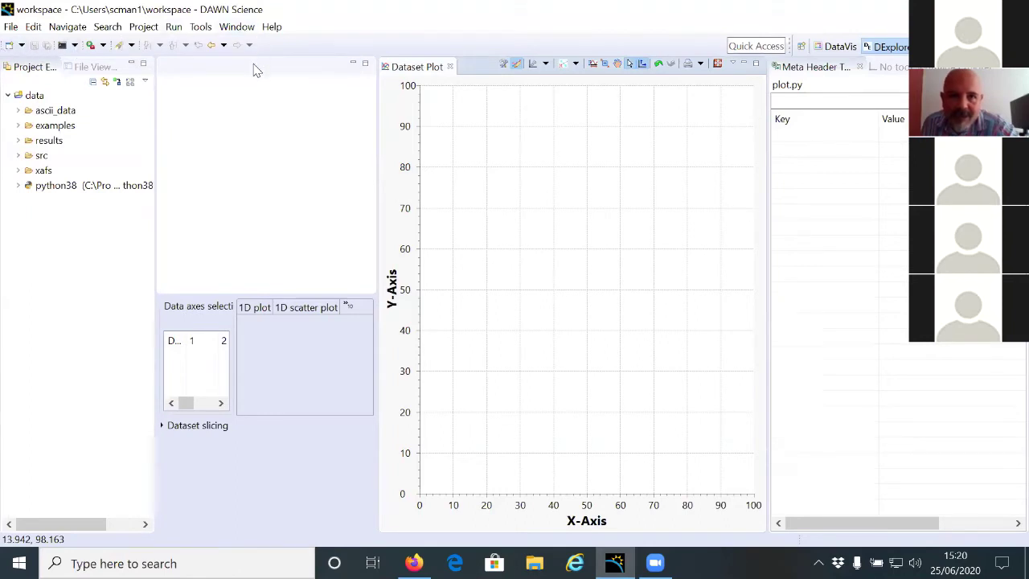
pyautogui.click(89, 234)
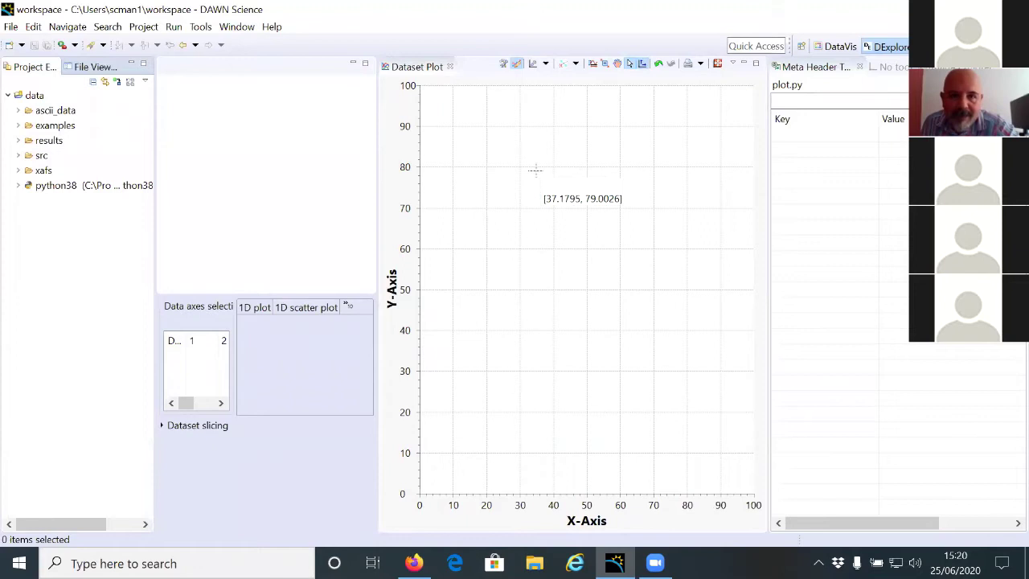
pyautogui.click(824, 176)
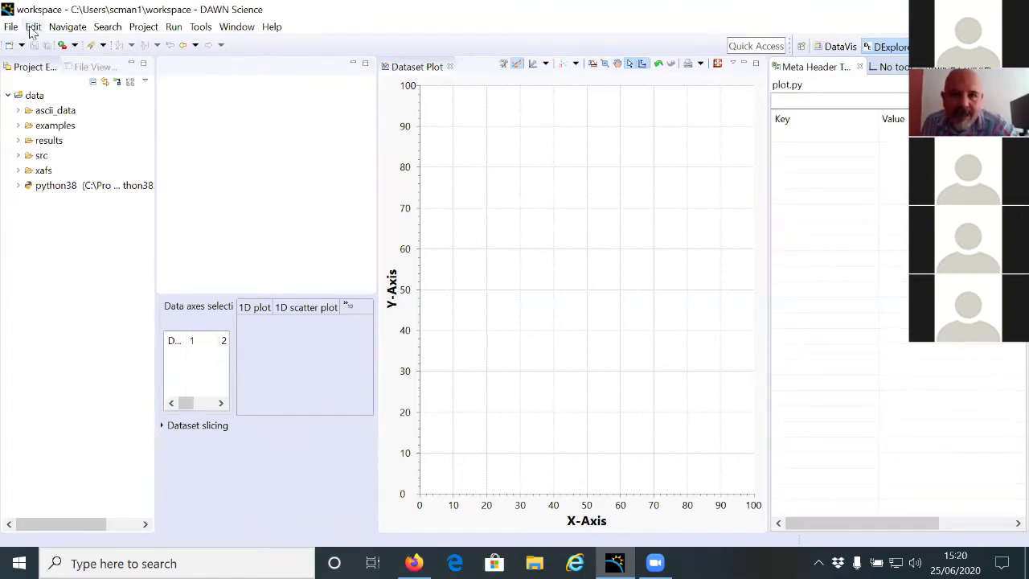
pyautogui.click(409, 71)
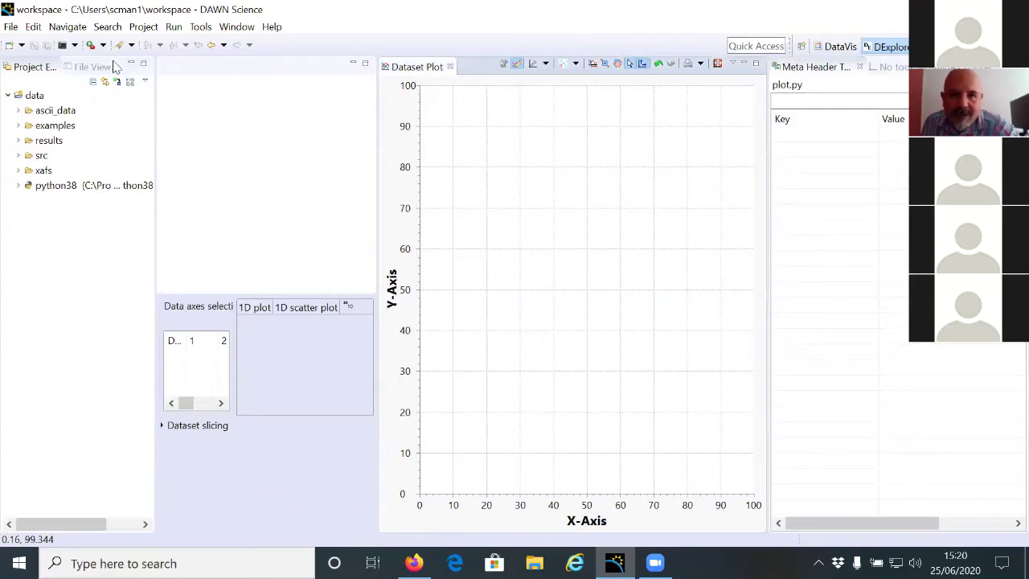
pyautogui.click(74, 46)
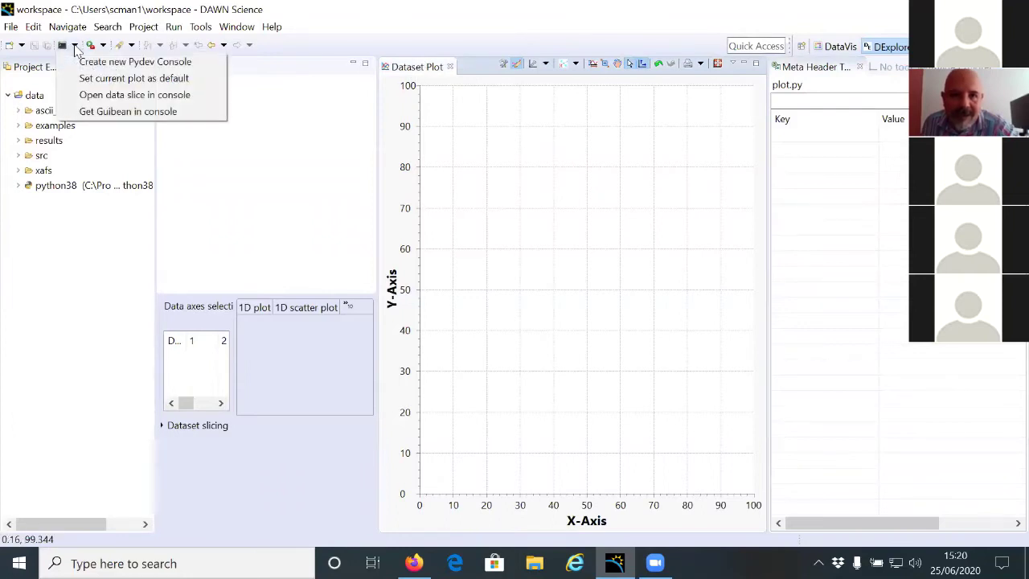
pyautogui.click(102, 80)
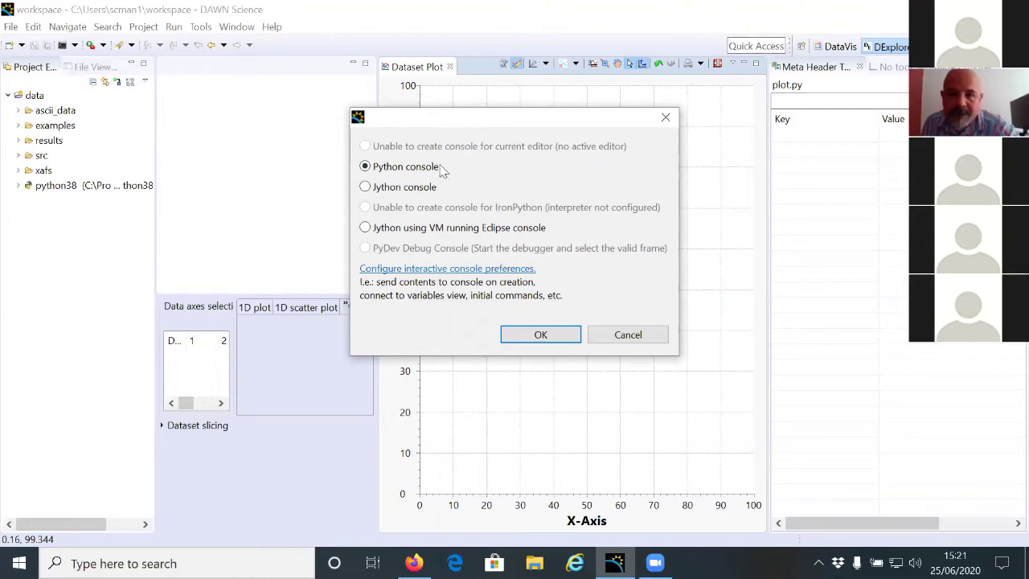
# Create a Python console that uses the python38 interpreter
pyautogui.click(553, 336)
pyautogui.click(457, 118)
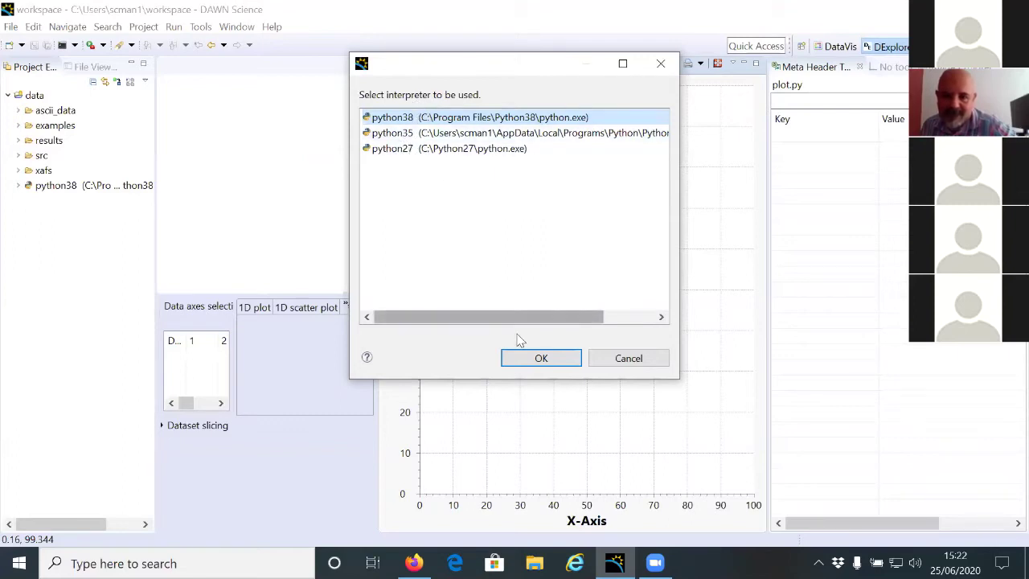
pyautogui.click(541, 358)
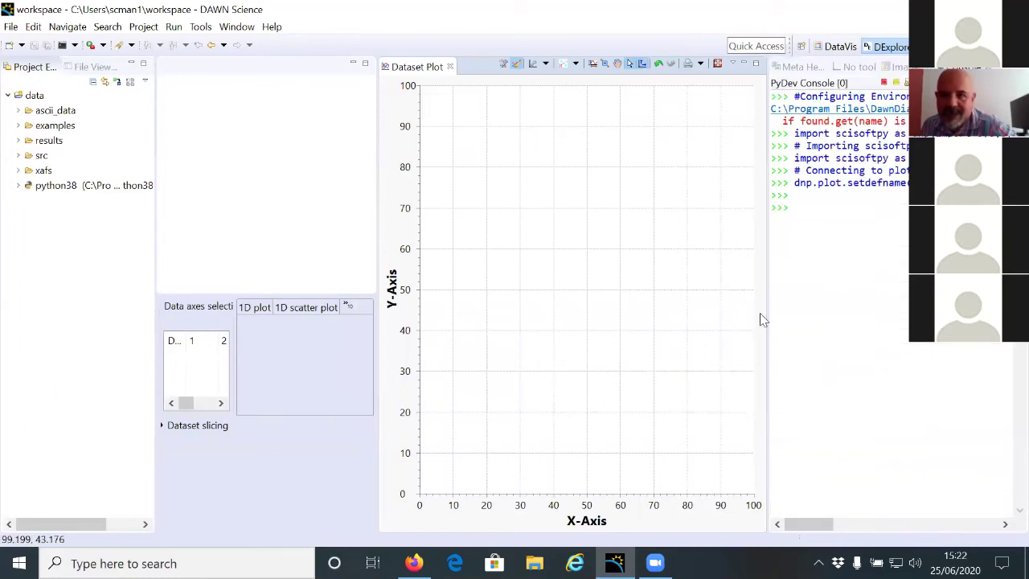
# Widen the PyDev console and examine its scisoftpy import and dnp.plot.setdefname lines
pyautogui.moveTo(764, 310); pyautogui.dragTo(749, 308)
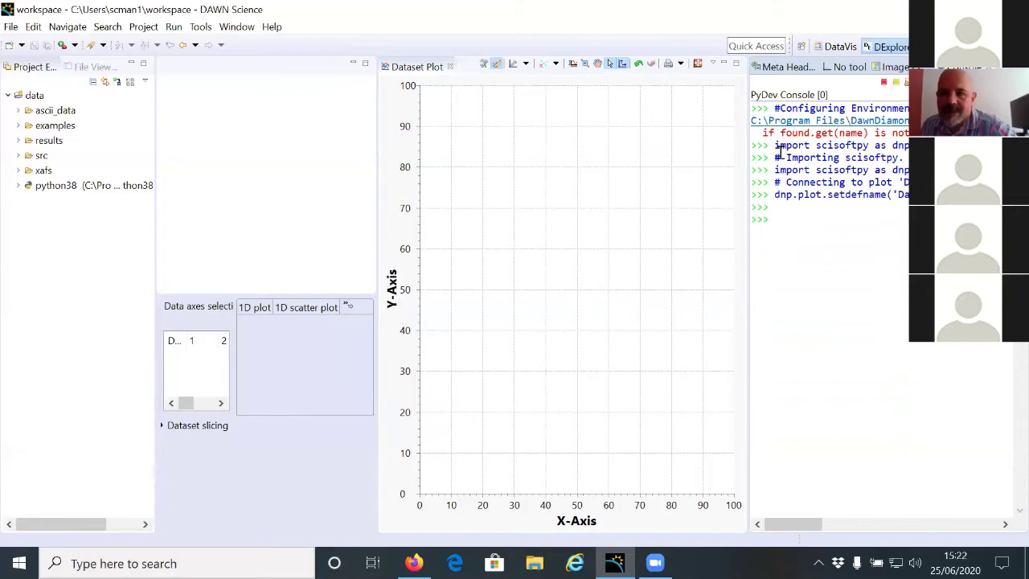
pyautogui.tripleClick(836, 173)
pyautogui.click(841, 172)
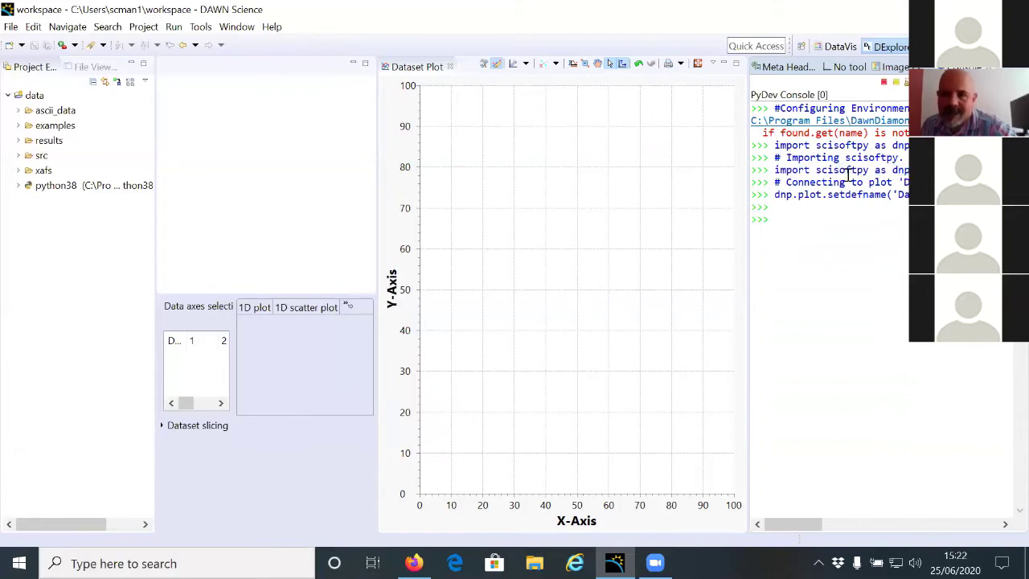
pyautogui.doubleClick(849, 173)
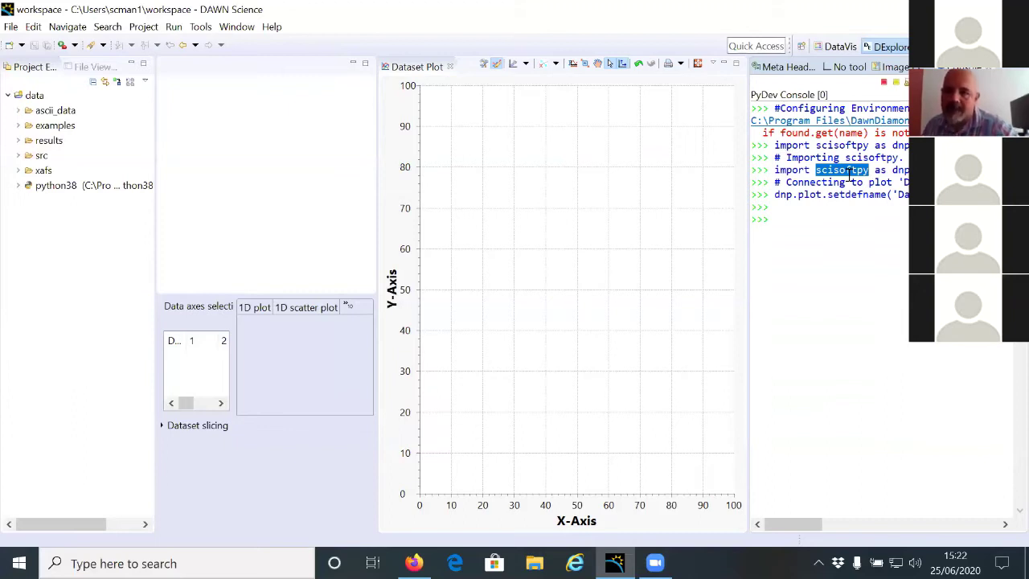
pyautogui.click(802, 210)
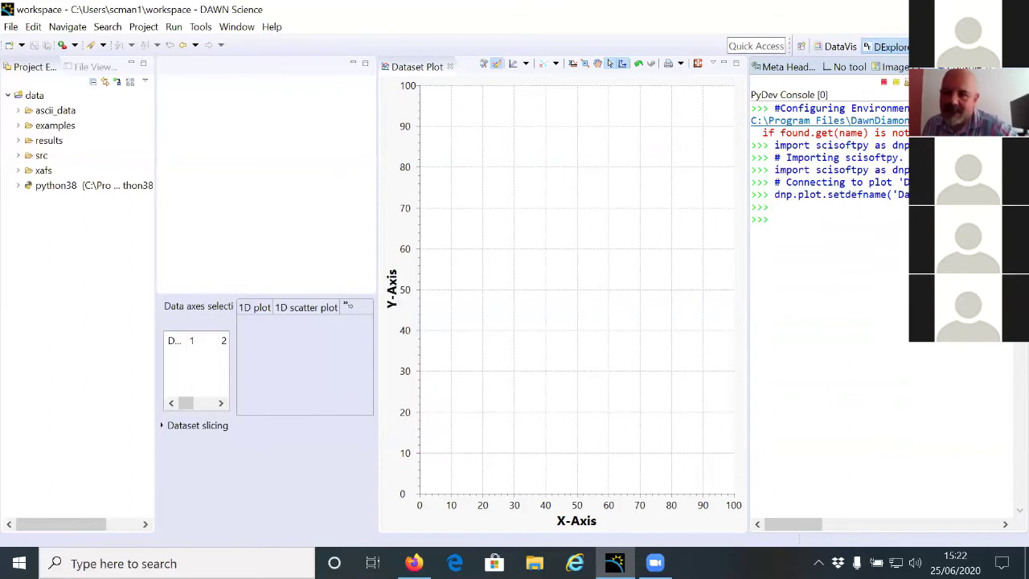
pyautogui.moveTo(904, 194); pyautogui.dragTo(777, 193)
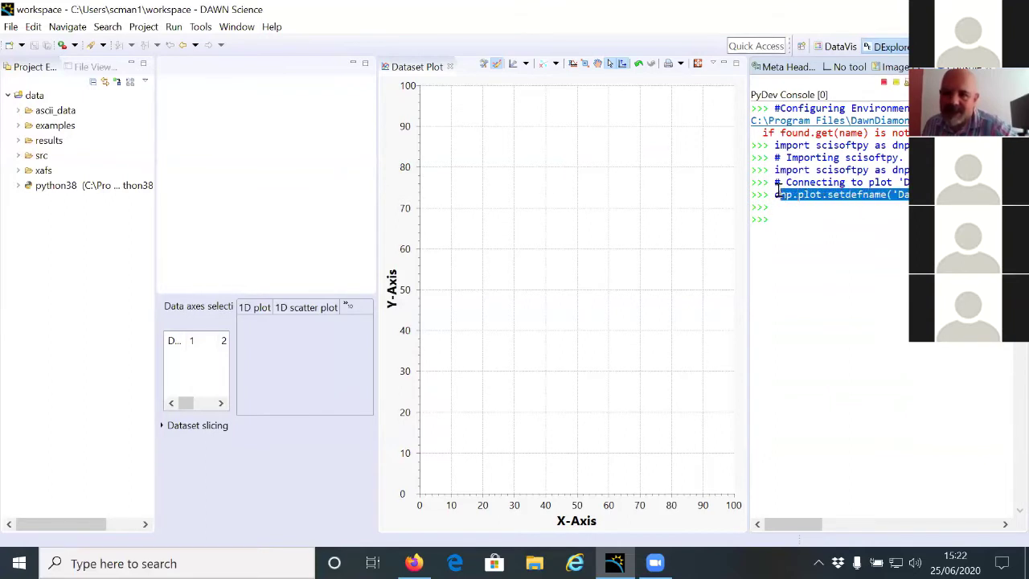
pyautogui.click(778, 200)
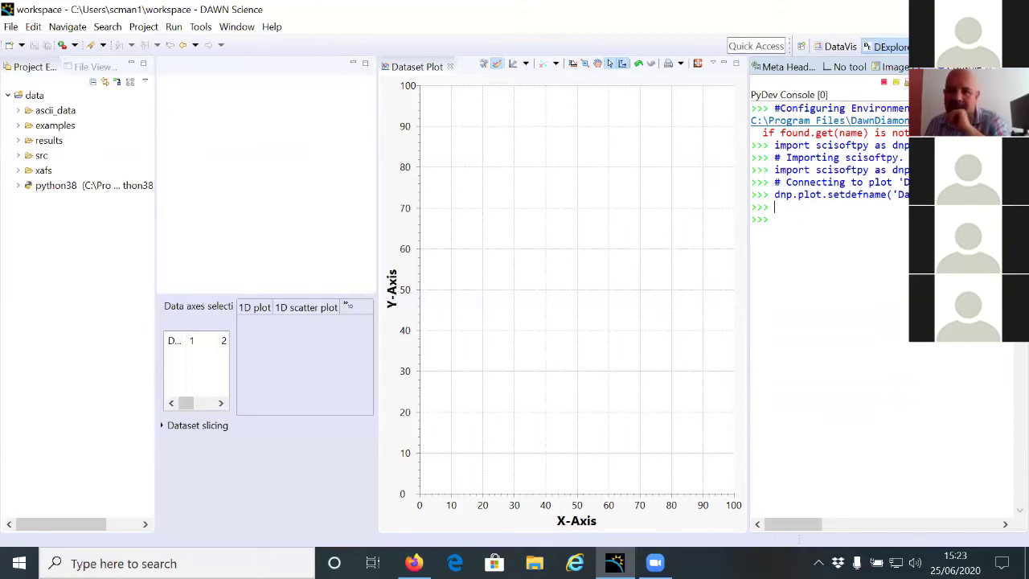
pyautogui.moveTo(900, 194); pyautogui.dragTo(769, 191)
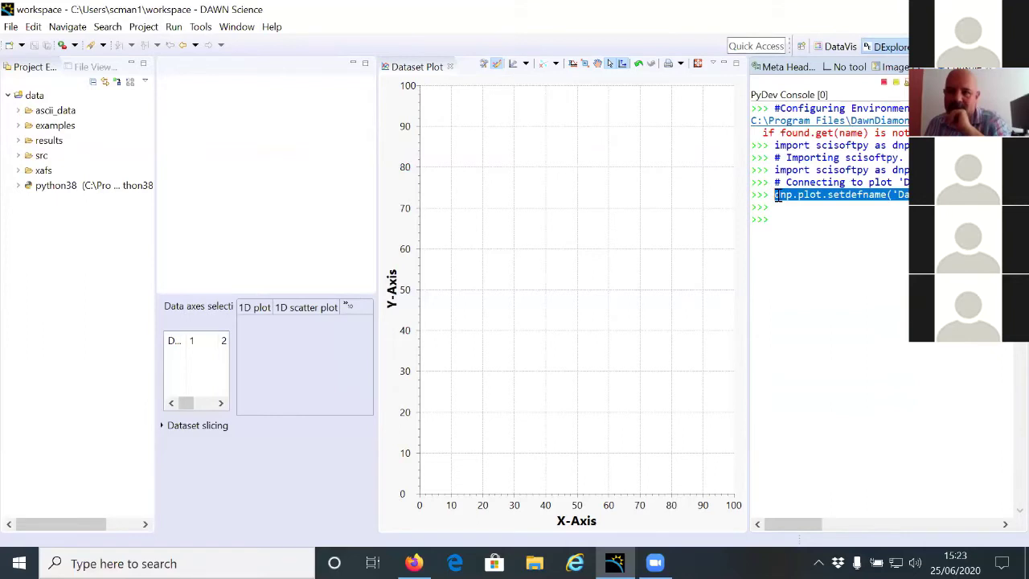
pyautogui.click(791, 225)
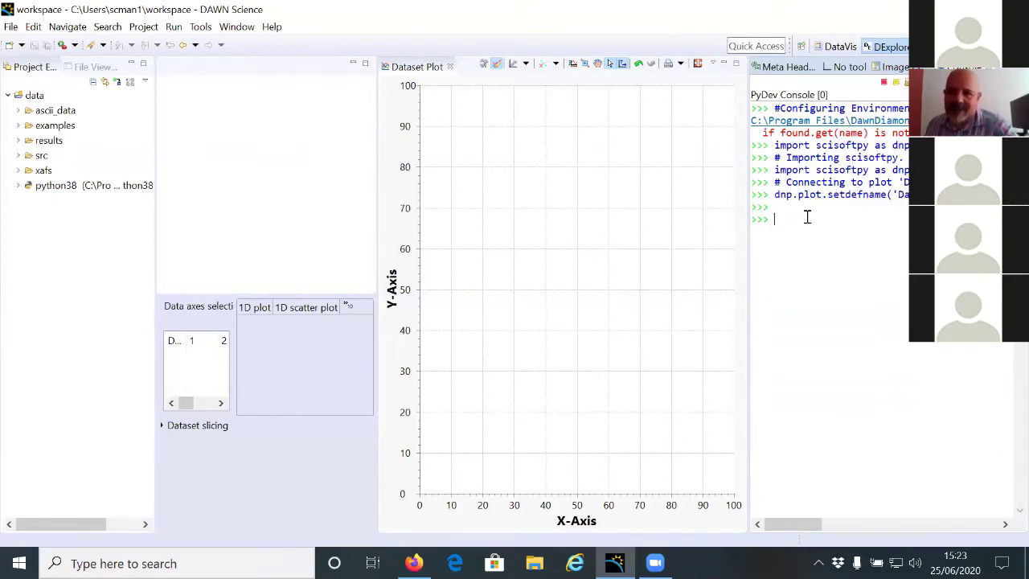
# Browse the earlier commands at the console prompt and clear the recalled line
pyautogui.hotkey('ctrl', 'v')
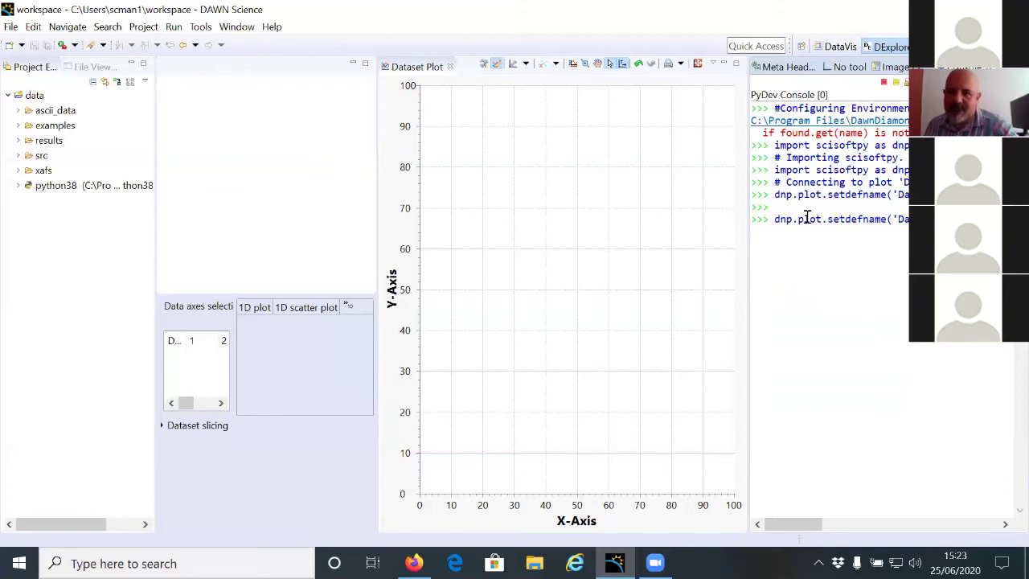
pyautogui.press('Up')
pyautogui.press('Up')
pyautogui.press('Up')
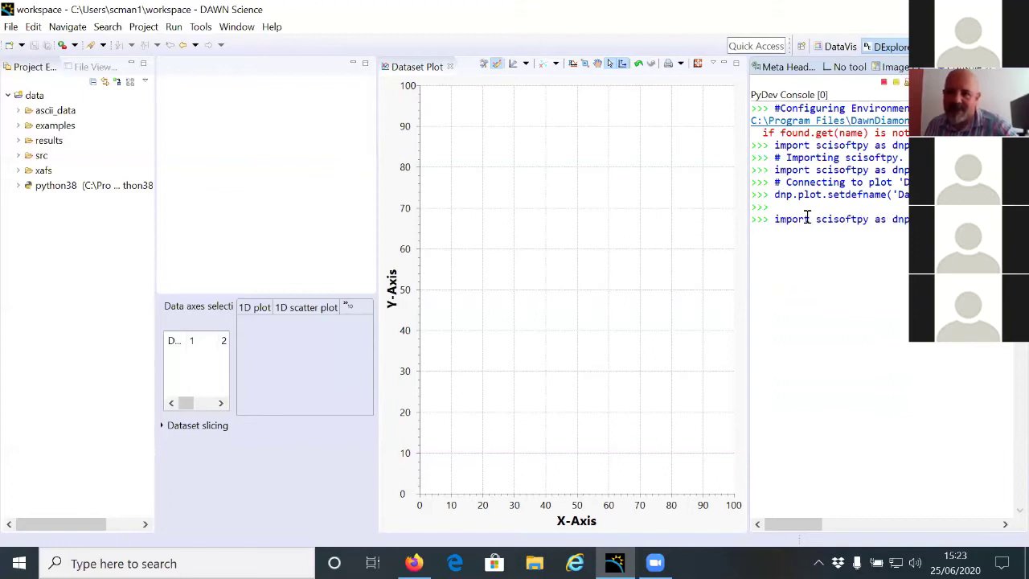
pyautogui.press('Up')
pyautogui.press('Up')
pyautogui.press('Up')
pyautogui.press('Down')
pyautogui.press('Down')
pyautogui.press('Down')
pyautogui.press('Down')
pyautogui.press('Down')
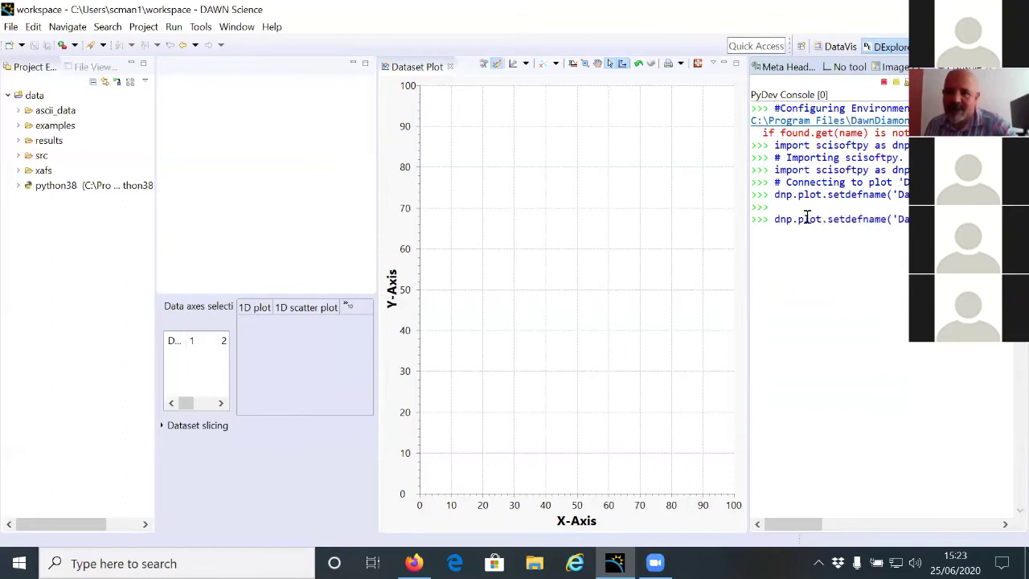
pyautogui.press('BackSpace')
pyautogui.press('BackSpace')
pyautogui.press('BackSpace')
pyautogui.press('BackSpace')
pyautogui.press('BackSpace')
pyautogui.press('BackSpace')
pyautogui.press('BackSpace')
pyautogui.press('BackSpace')
pyautogui.press('BackSpace')
pyautogui.press('BackSpace')
pyautogui.press('BackSpace')
pyautogui.press('BackSpace')
pyautogui.press('BackSpace')
pyautogui.press('BackSpace')
pyautogui.press('BackSpace')
pyautogui.press('BackSpace')
pyautogui.press('BackSpace')
pyautogui.press('BackSpace')
pyautogui.press('BackSpace')
pyautogui.press('BackSpace')
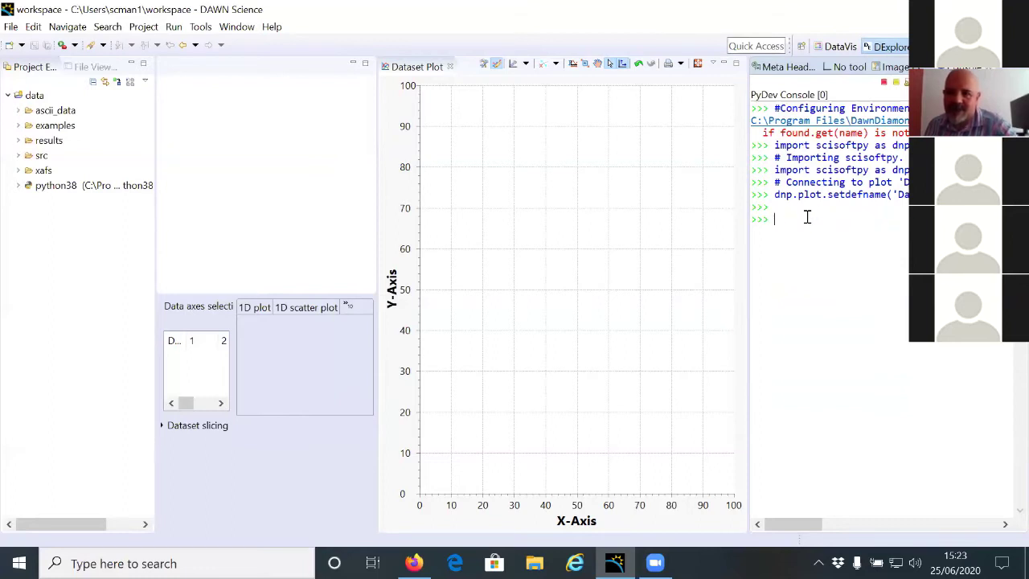
# Recall the dnp.plot.setdefname command from the console history and run it again
pyautogui.press('Up')
pyautogui.press('Up')
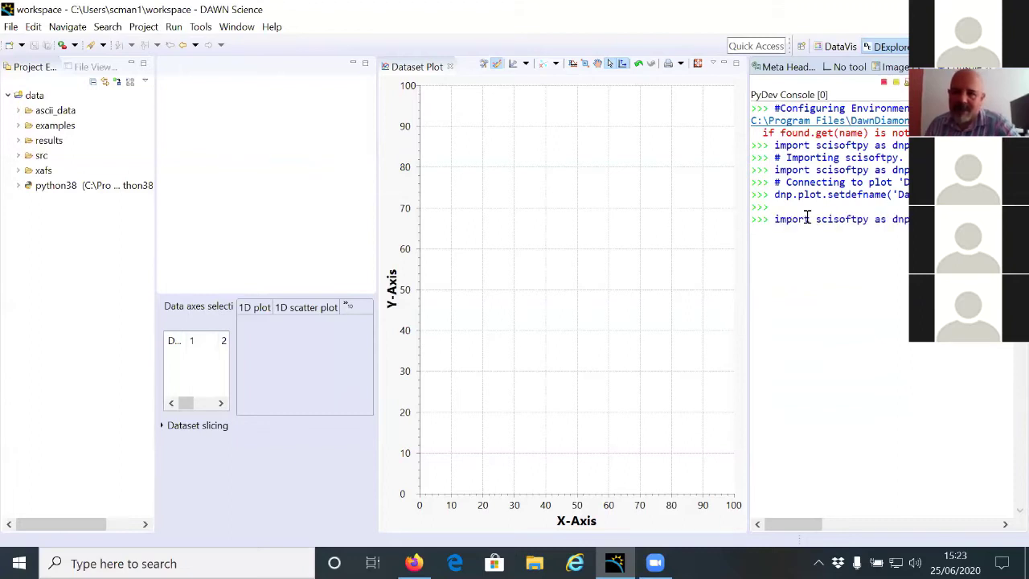
pyautogui.press('Down')
pyautogui.press('Down')
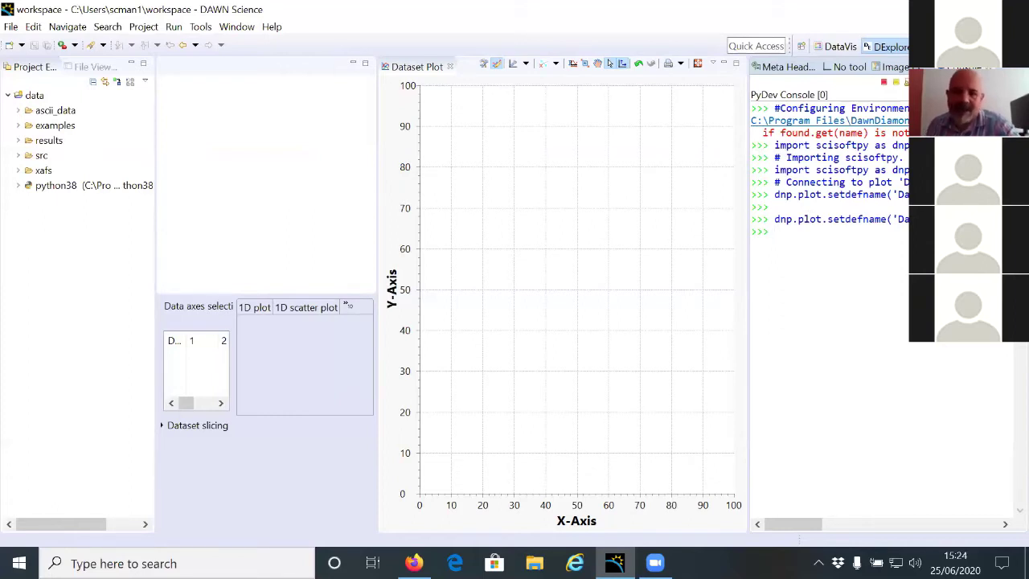
# Return to the Firefox tutorial and advance past the "Select python console" page to the "Open data file" page
pyautogui.hotkey('alt', 'Tab')
pyautogui.click(1009, 529)
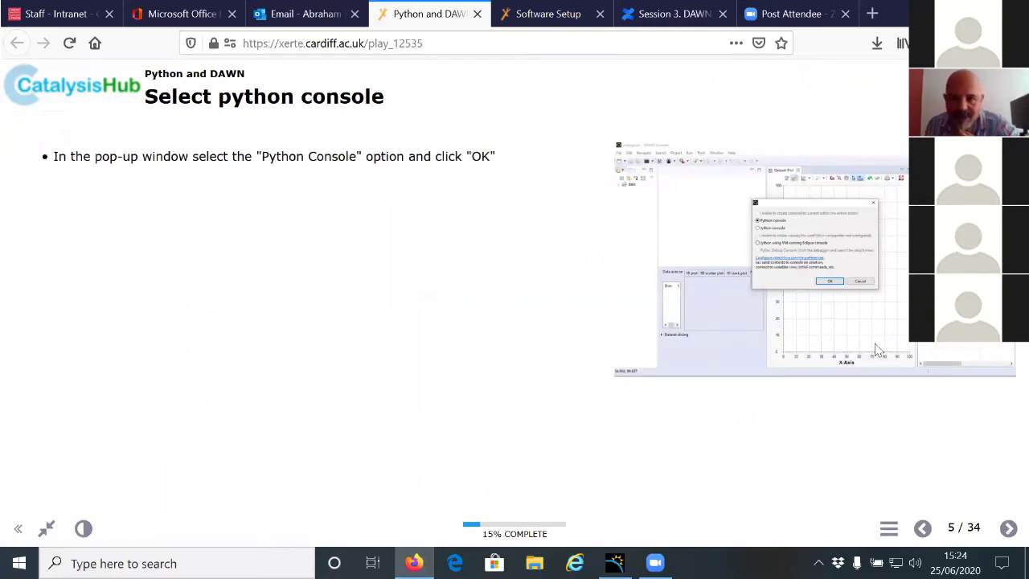
pyautogui.click(1009, 531)
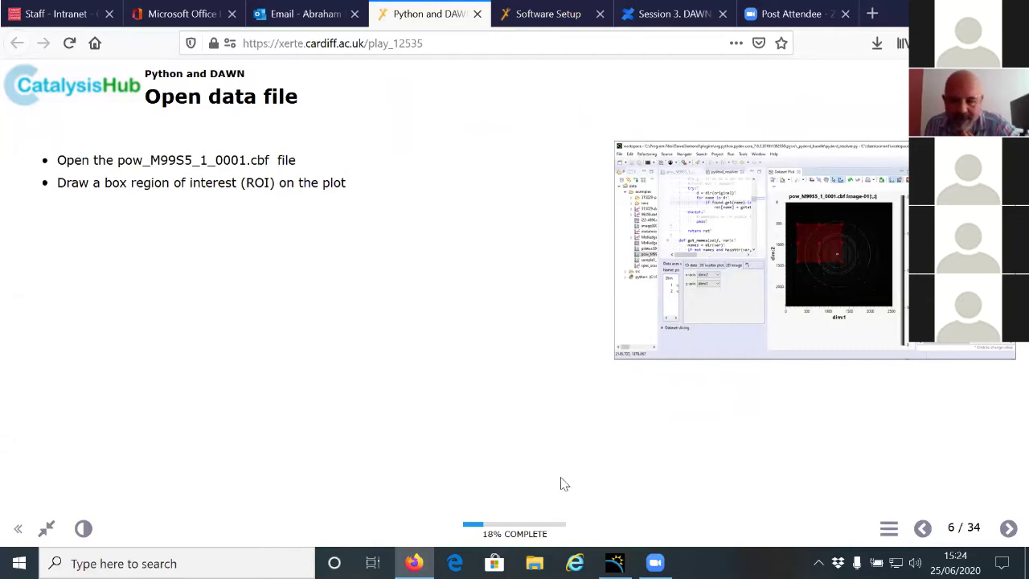
pyautogui.click(614, 562)
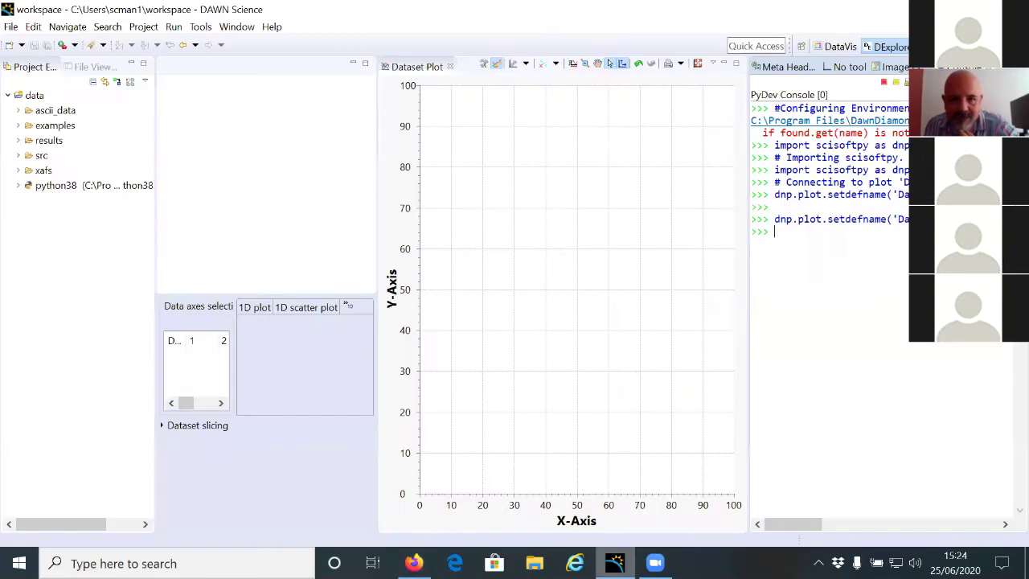
pyautogui.hotkey('alt', 'Tab')
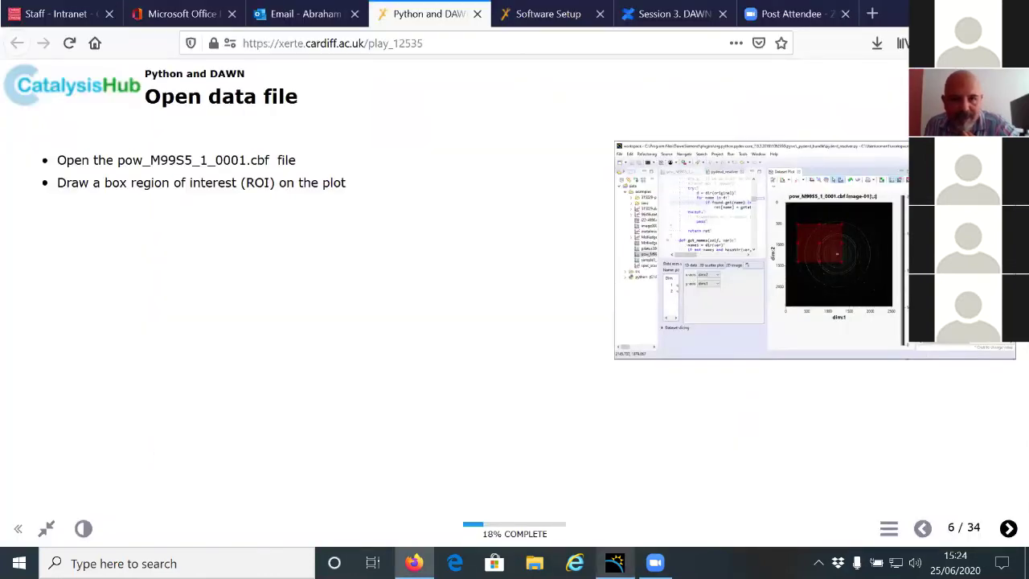
# Switch to DAWN, open pow_M99S5_1_0001.cbf from the data project's examples folder and plot its image-01 dataset
pyautogui.hotkey('alt', 'Tab')
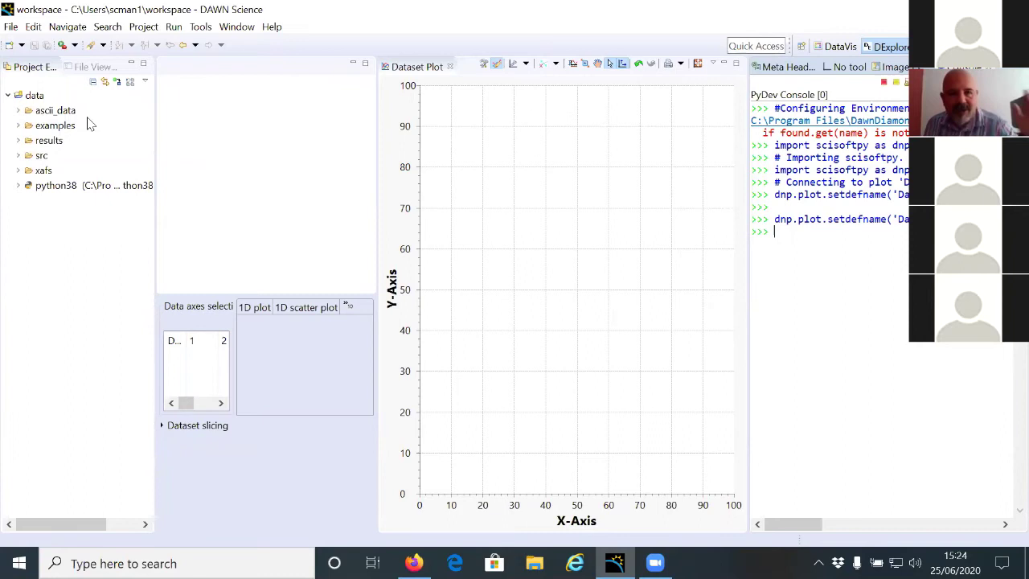
pyautogui.click(19, 125)
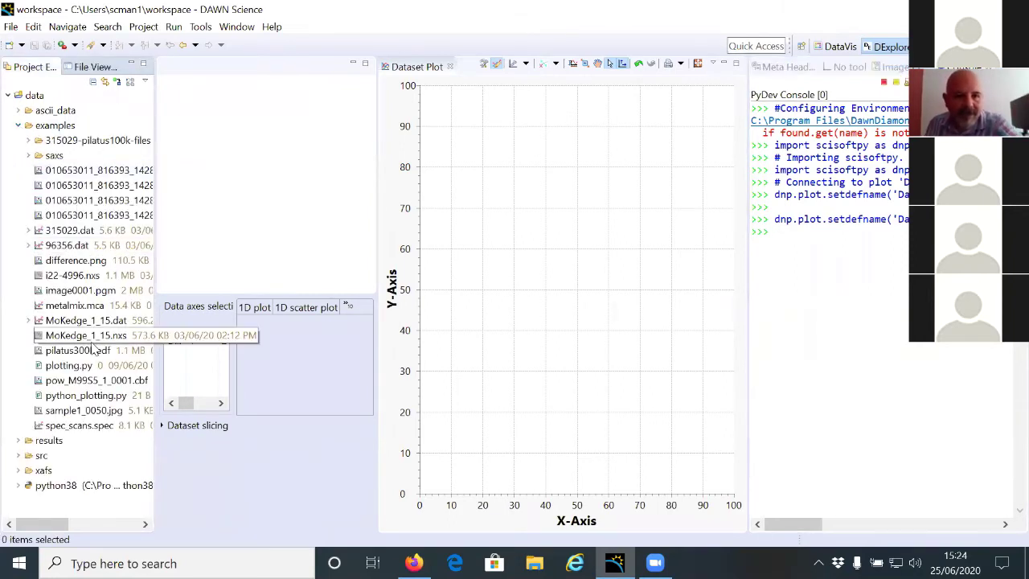
pyautogui.click(85, 384)
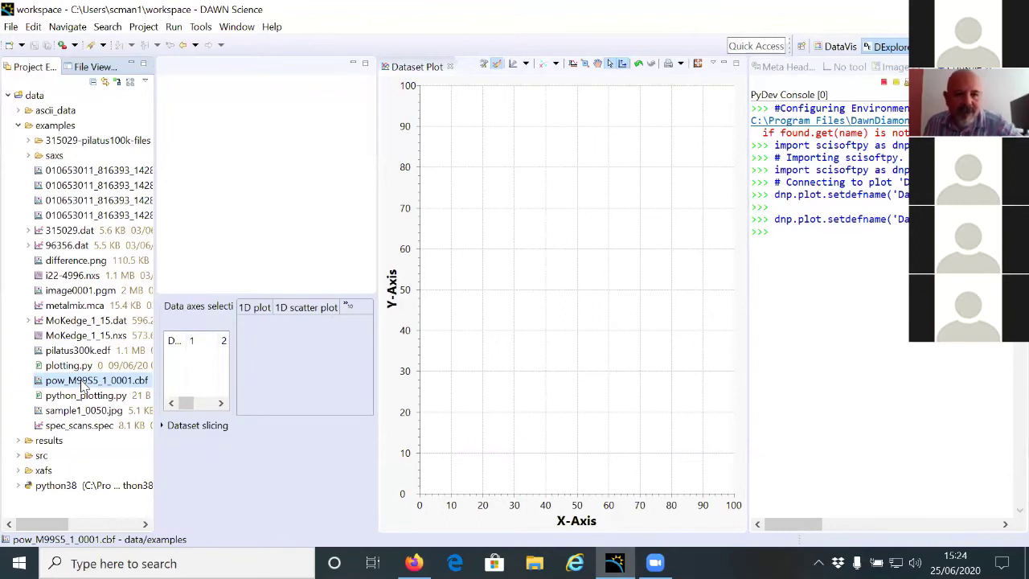
pyautogui.moveTo(80, 384); pyautogui.dragTo(243, 166)
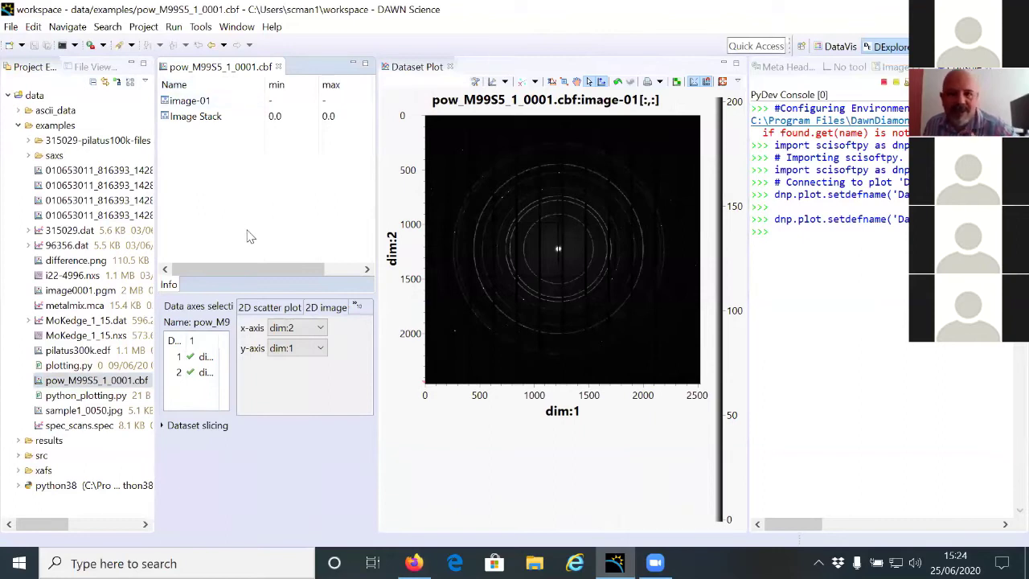
pyautogui.click(233, 117)
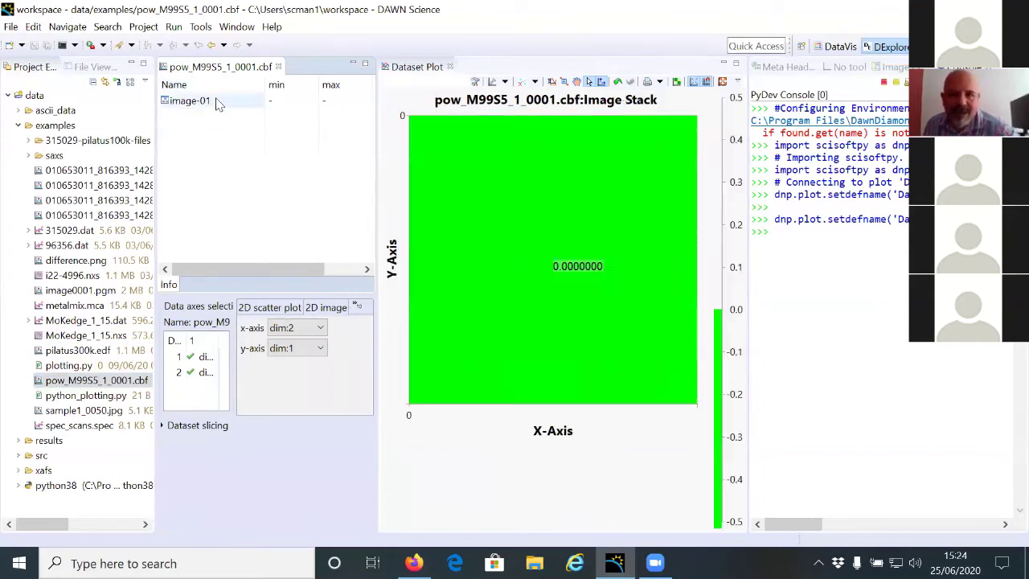
pyautogui.click(217, 103)
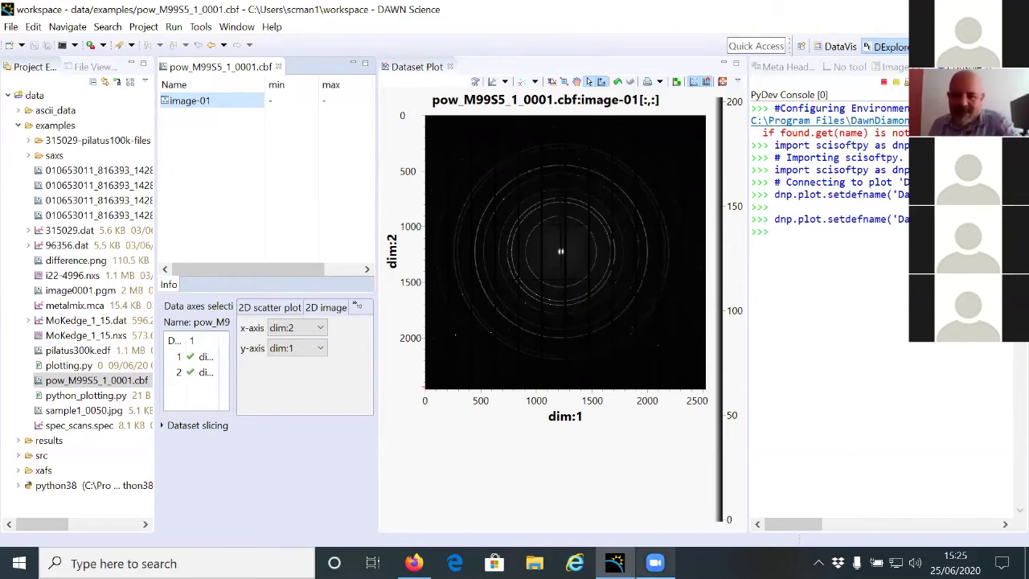
pyautogui.click(414, 563)
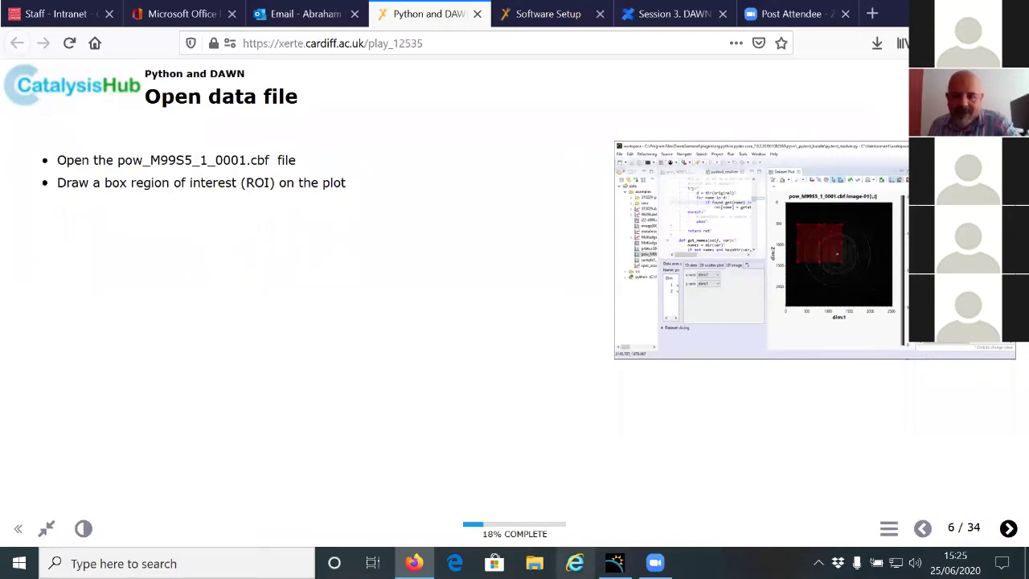
pyautogui.click(614, 563)
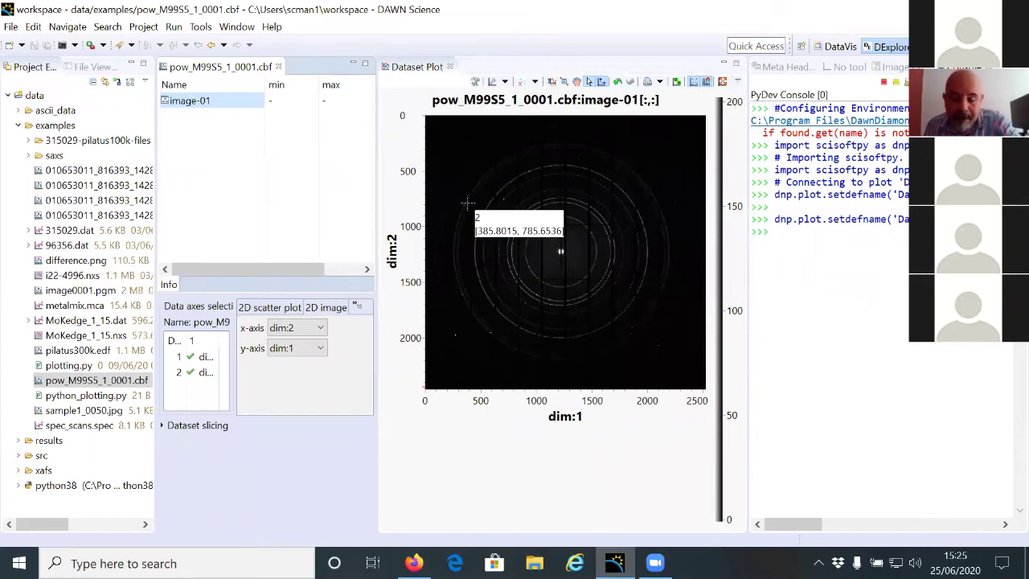
pyautogui.click(737, 81)
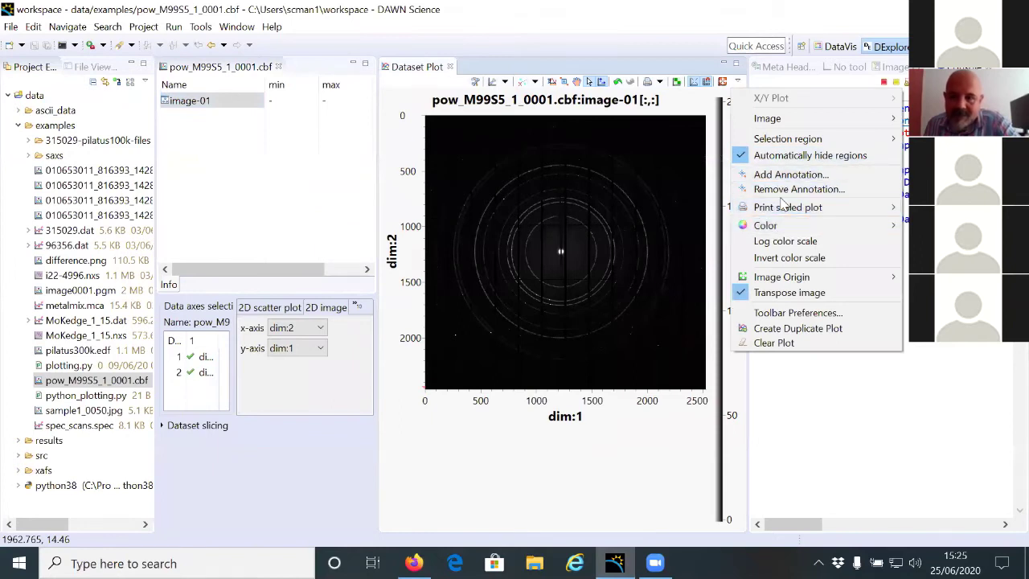
pyautogui.moveTo(778, 211)
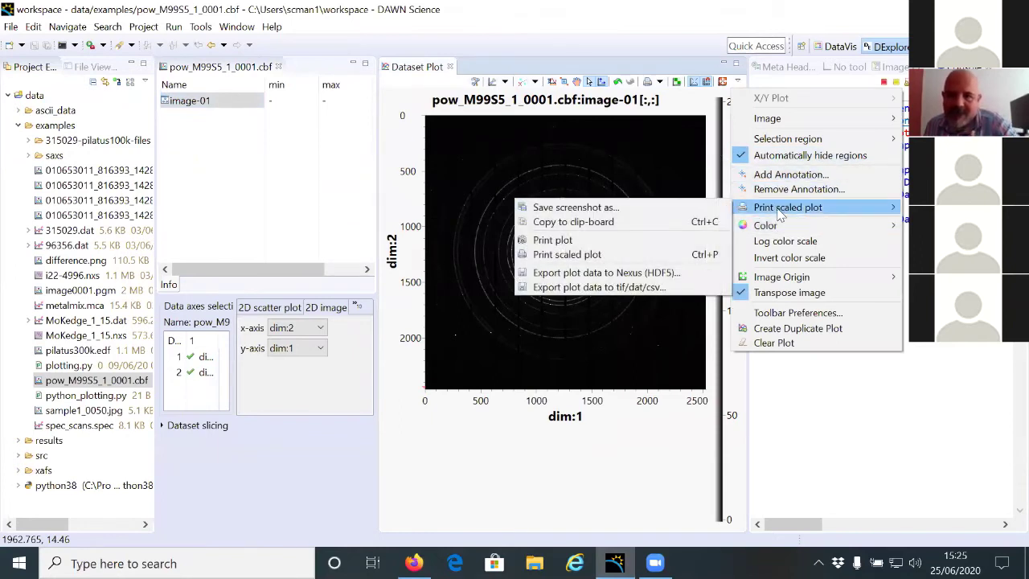
pyautogui.moveTo(773, 120)
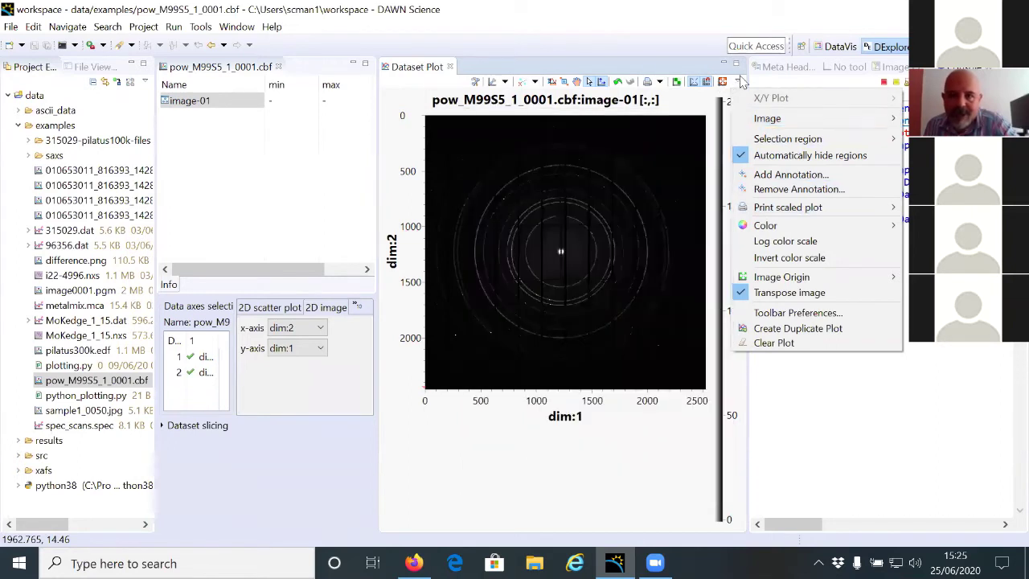
pyautogui.press('Escape')
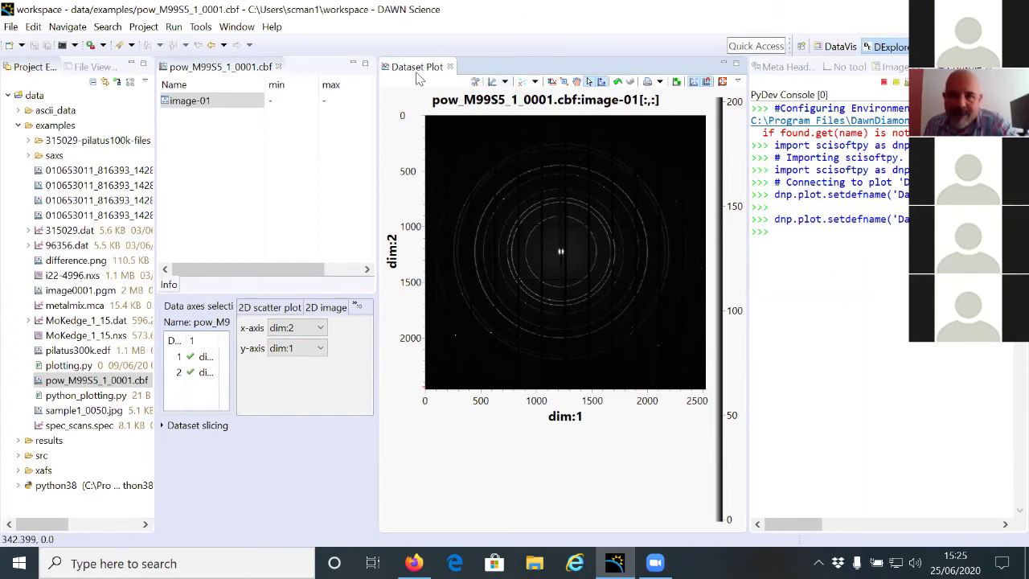
# Open the Region Editor and draw a box ROI over the rings' upper-left quadrant, spanning about 475–1240 in dim:1 and 550–1165 in dim:2
pyautogui.click(505, 83)
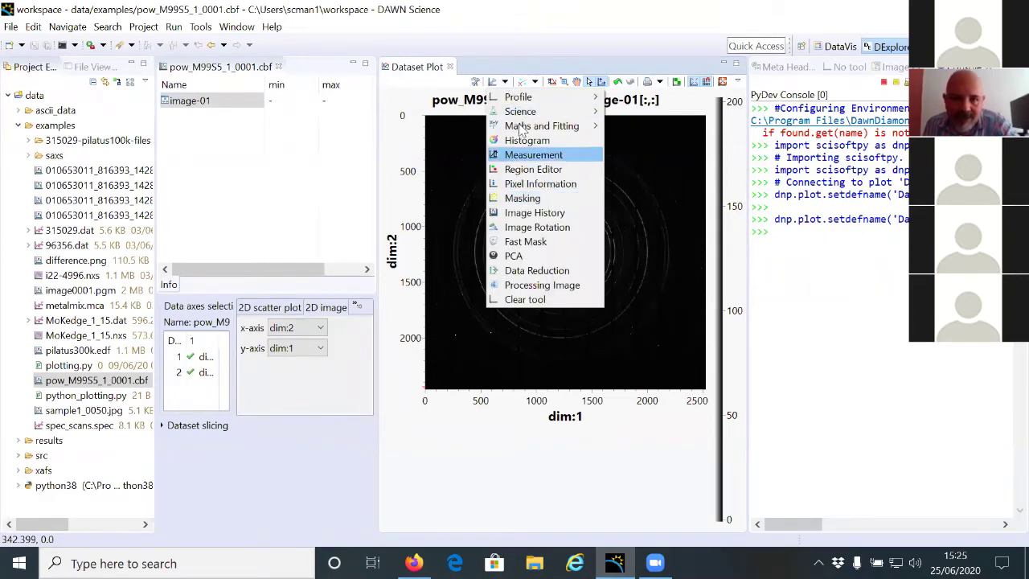
pyautogui.click(505, 82)
pyautogui.click(502, 84)
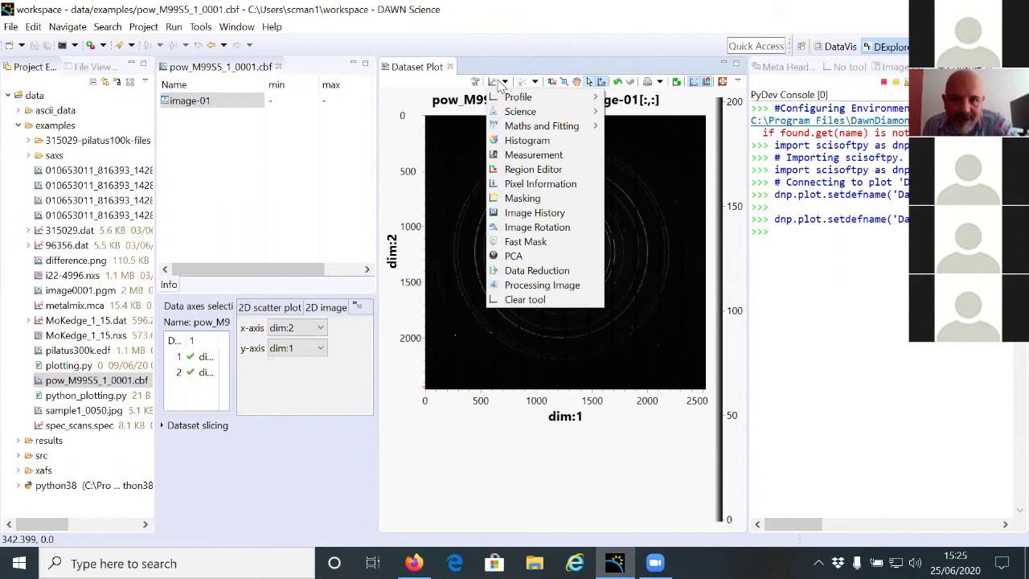
pyautogui.click(523, 171)
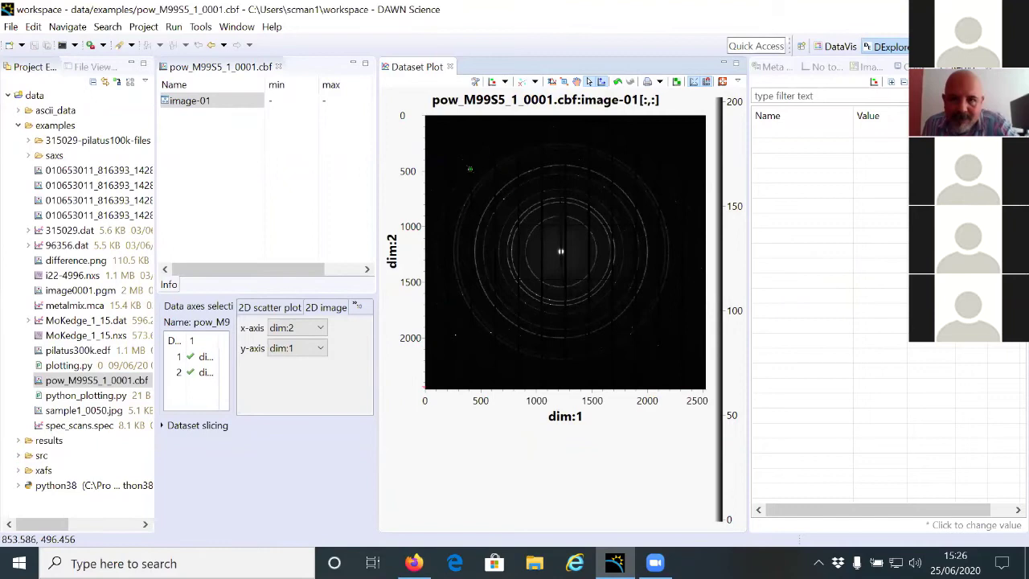
pyautogui.moveTo(477, 175); pyautogui.dragTo(560, 251)
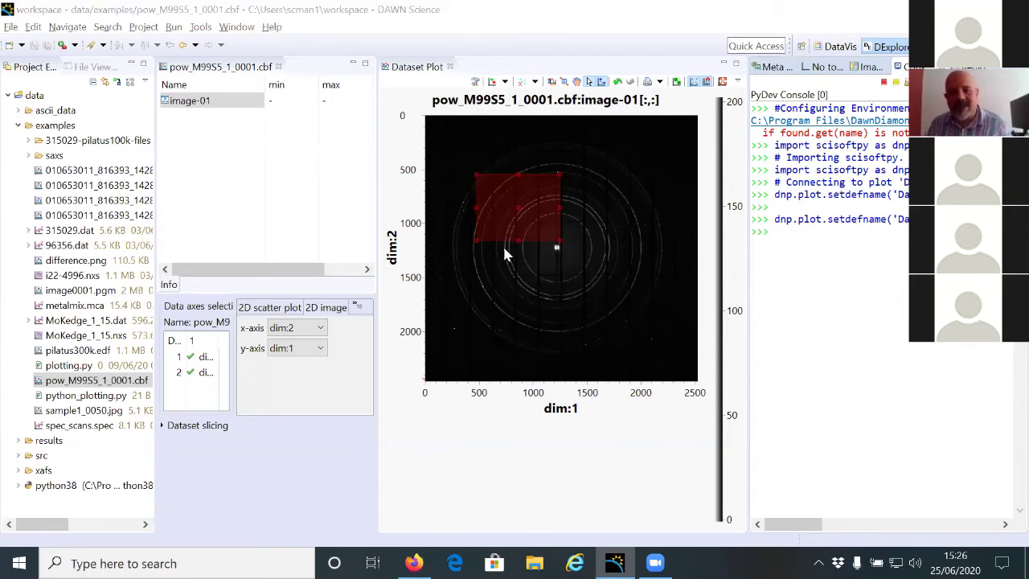
# Advance the Firefox tutorial to "The console view (scisoftpy)" page and return to DAWN
pyautogui.hotkey('alt', 'Tab')
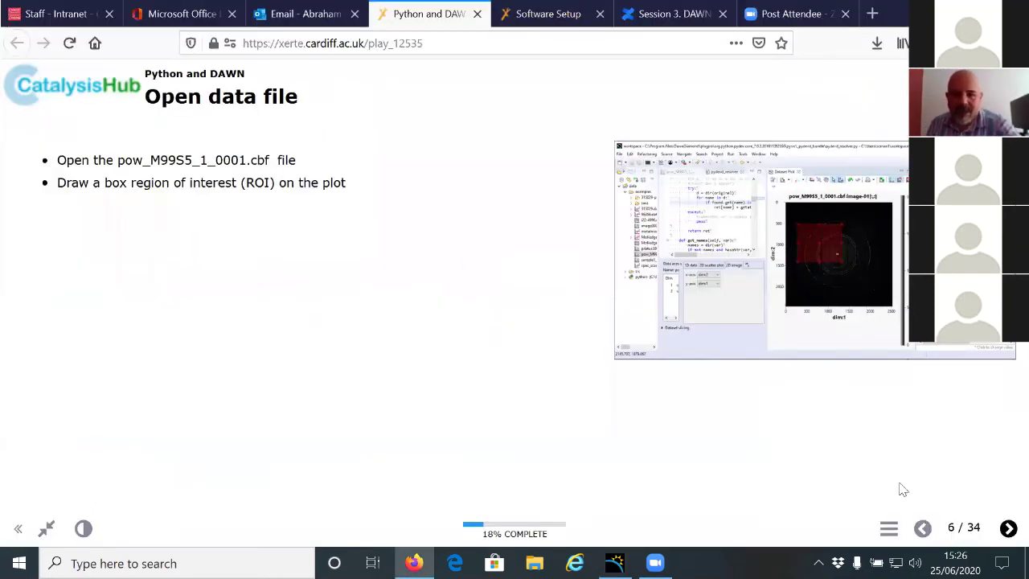
pyautogui.click(1006, 533)
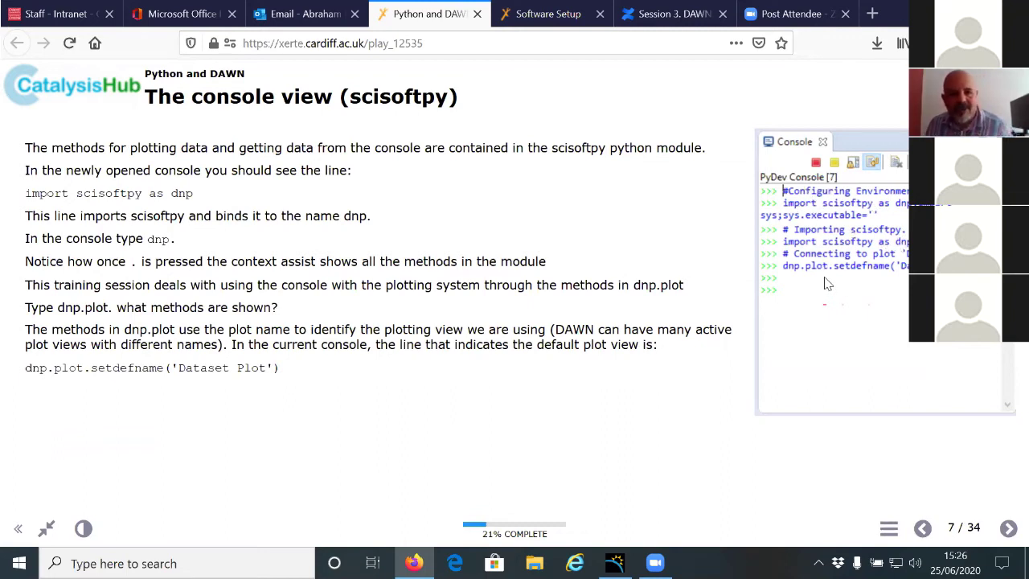
pyautogui.hotkey('alt', 'Tab')
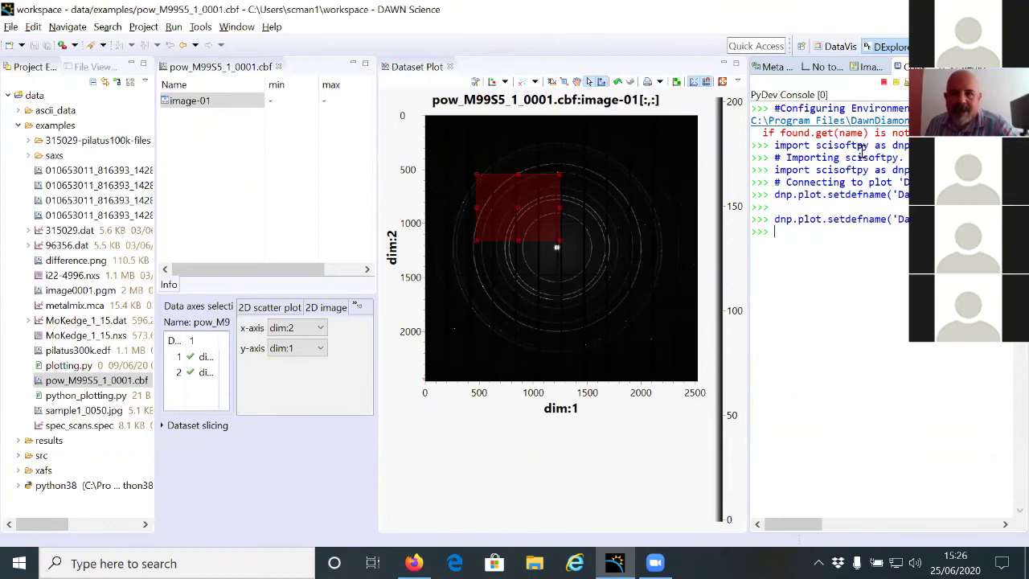
# Set the Dataset Plot as the PyDev console's default plot and highlight the resulting dnp.plot.setdefname line
pyautogui.click(418, 79)
pyautogui.click(74, 45)
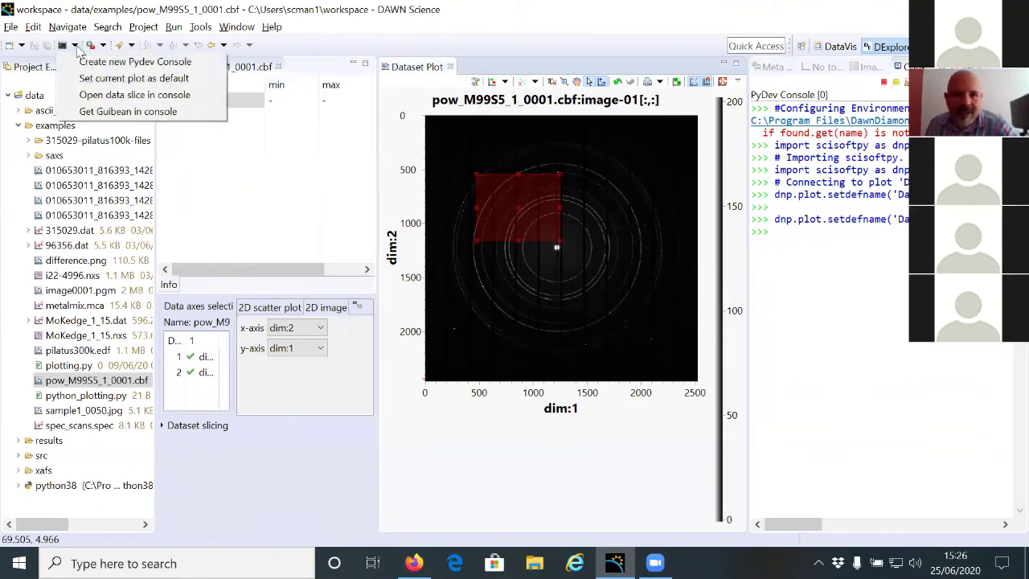
pyautogui.click(120, 78)
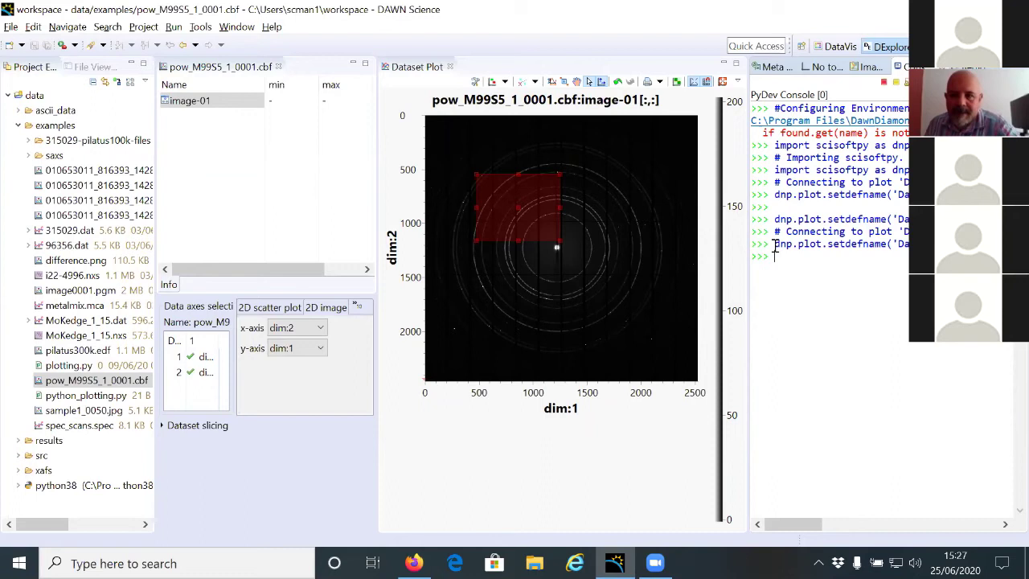
pyautogui.click(801, 254)
pyautogui.moveTo(904, 245); pyautogui.dragTo(777, 246)
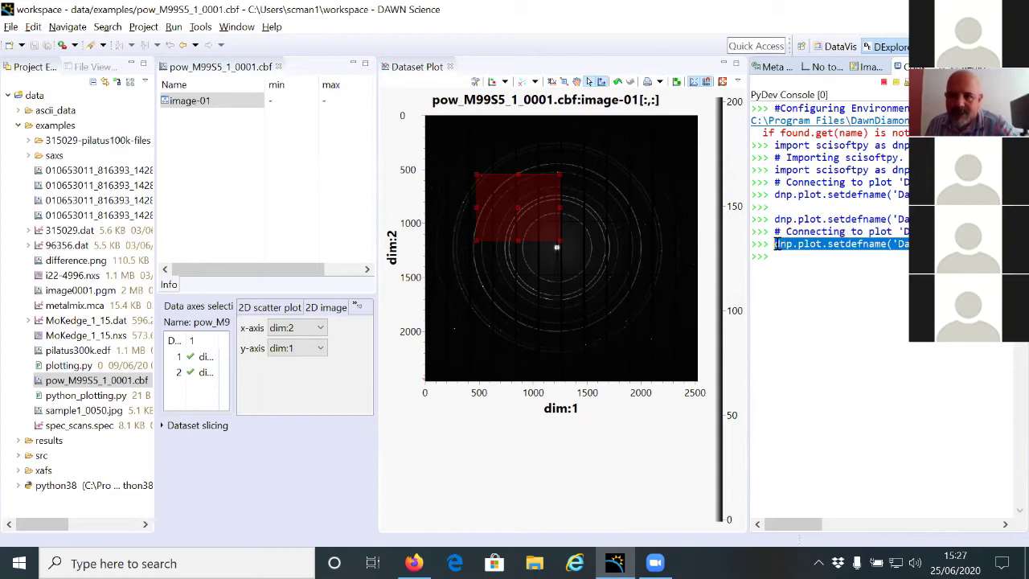
# Repeat setting the Dataset Plot as default, highlight the new comment and command lines, and return the cursor to the console prompt
pyautogui.click(417, 68)
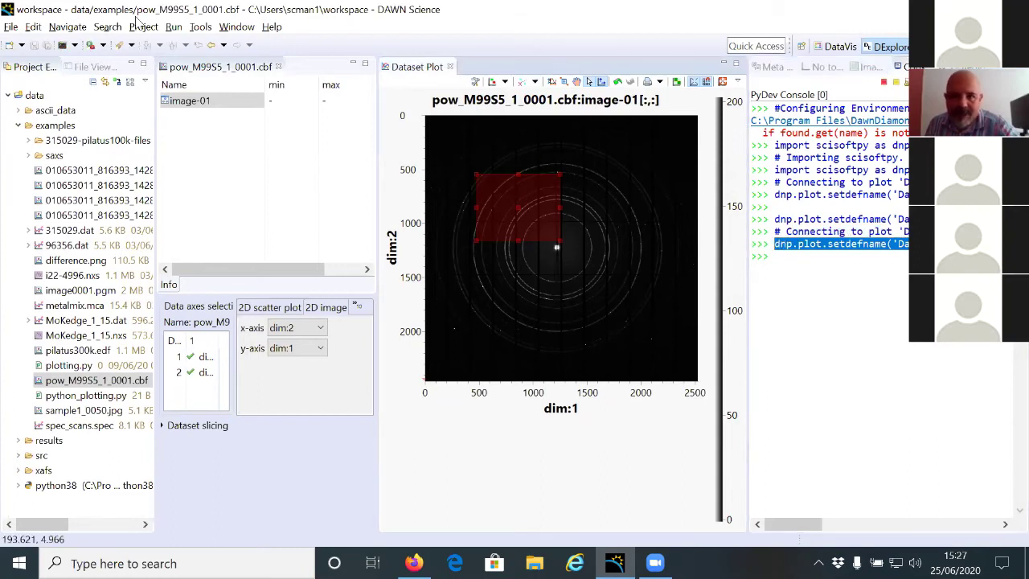
pyautogui.click(75, 45)
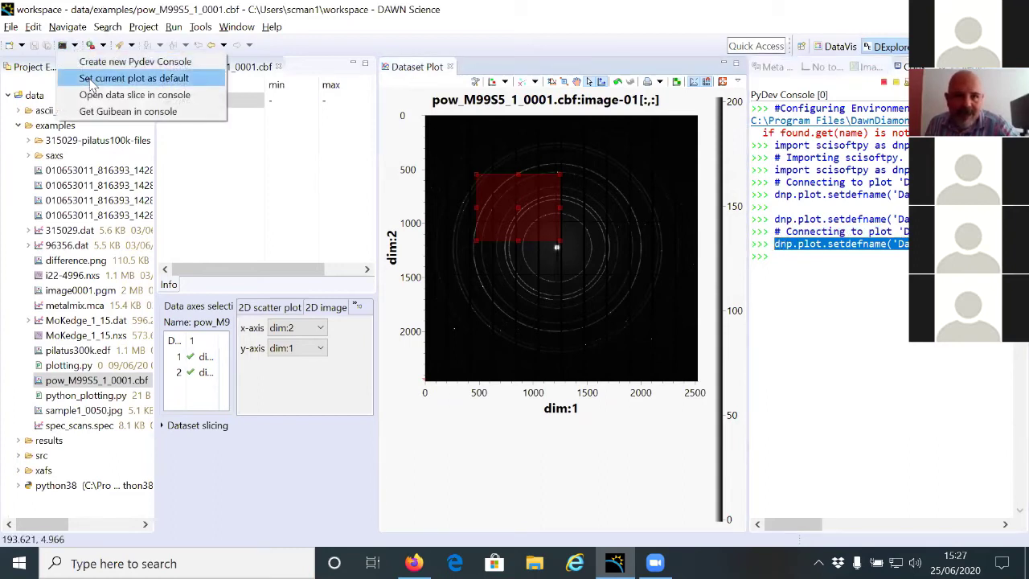
pyautogui.click(92, 79)
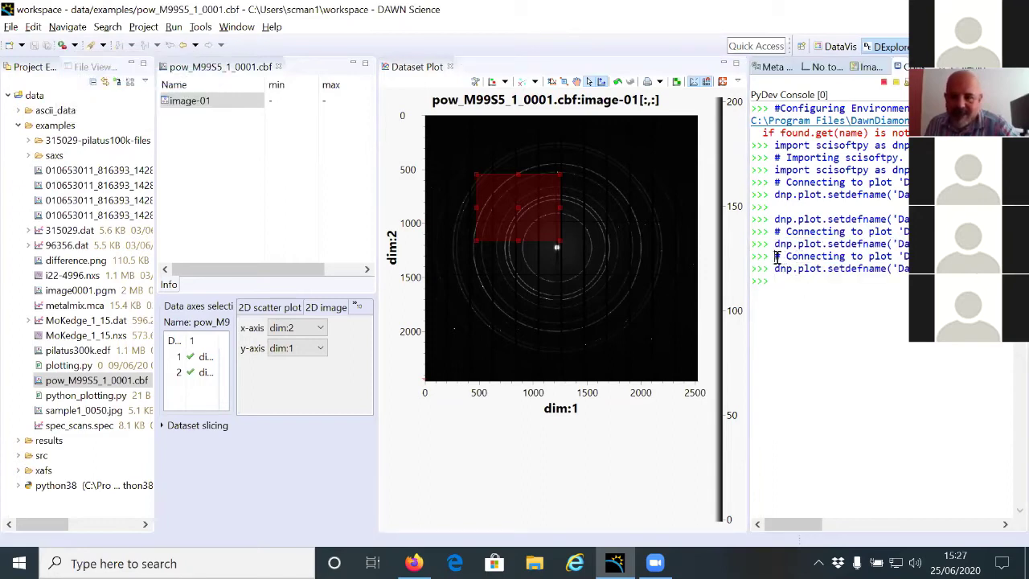
pyautogui.moveTo(777, 257); pyautogui.dragTo(920, 259)
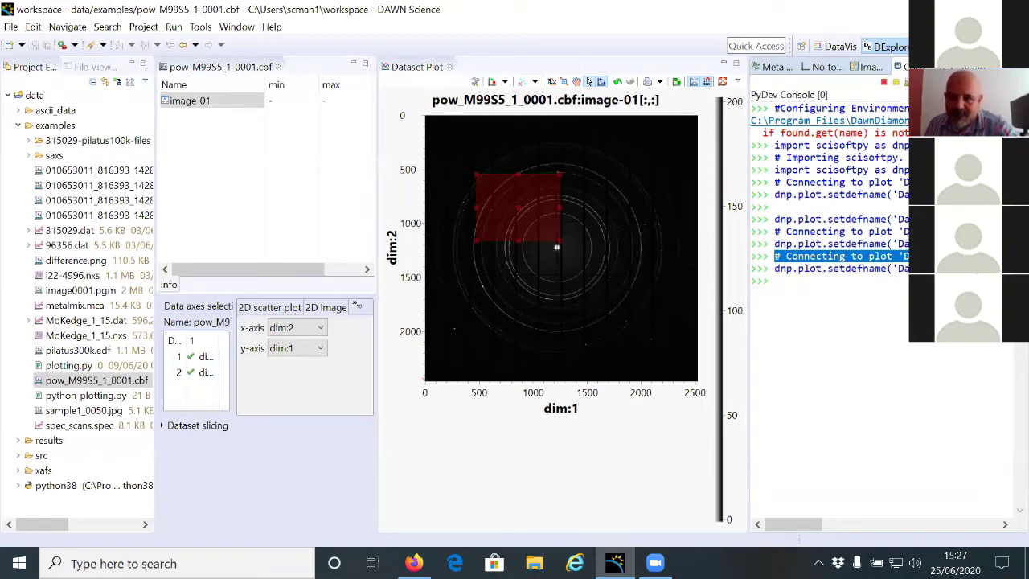
pyautogui.moveTo(780, 277); pyautogui.dragTo(963, 273)
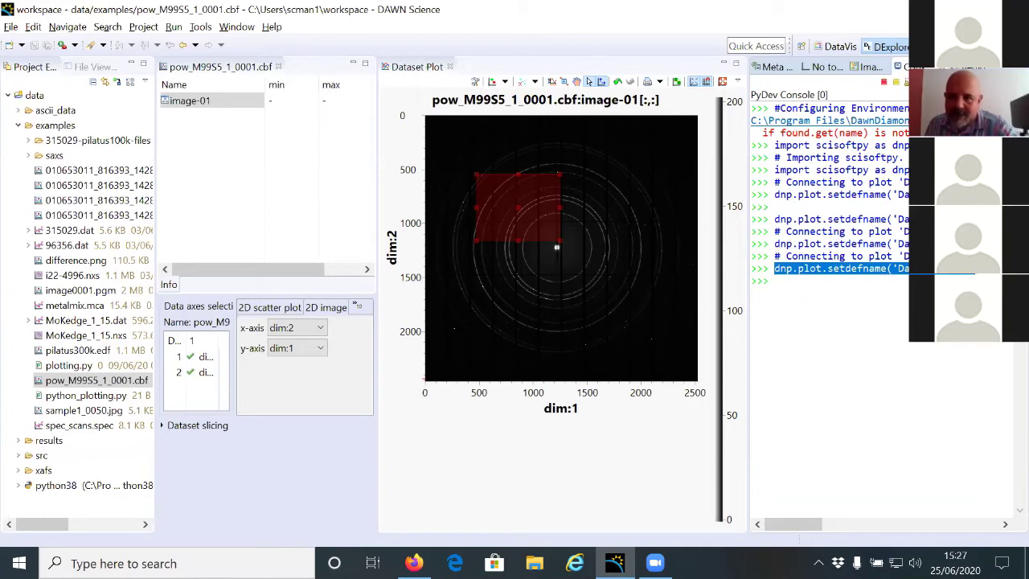
pyautogui.click(774, 281)
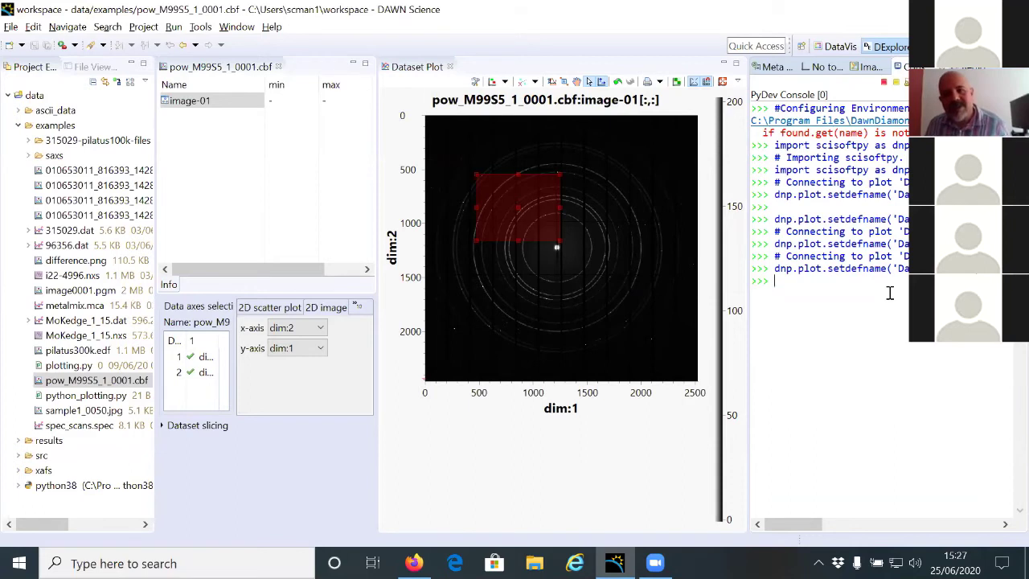
# Set the Dataset Plot as the default plot once more and recall the dnp.plot.setdefname command at the console prompt
pyautogui.hotkey('alt', 'Tab')
pyautogui.hotkey('alt', 'Tab')
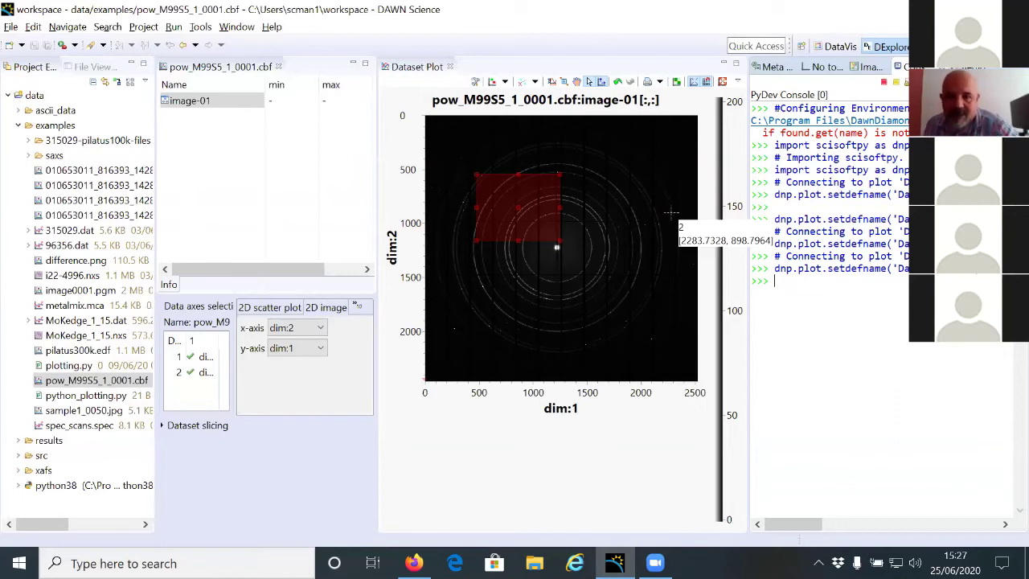
pyautogui.click(435, 69)
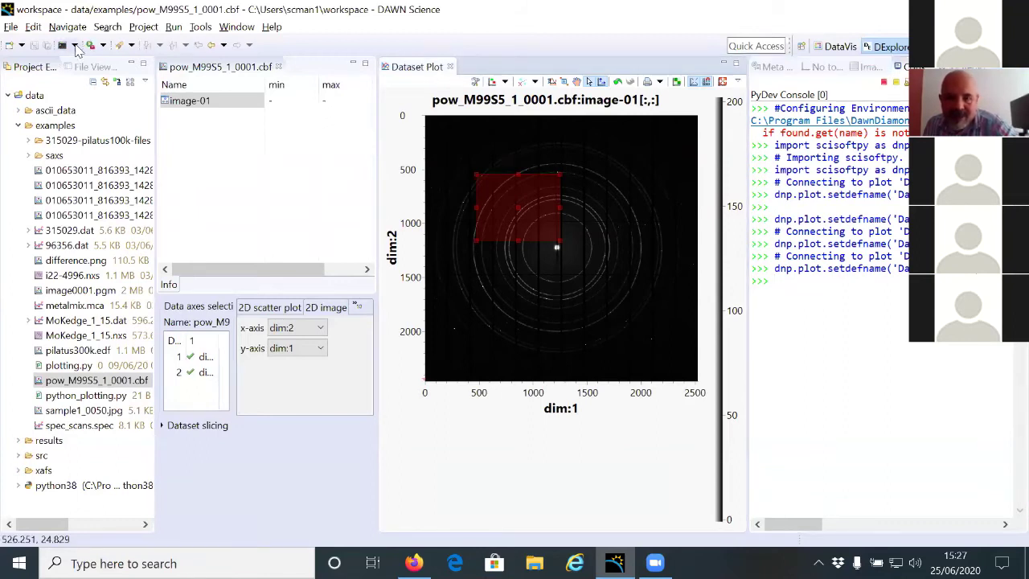
pyautogui.click(74, 45)
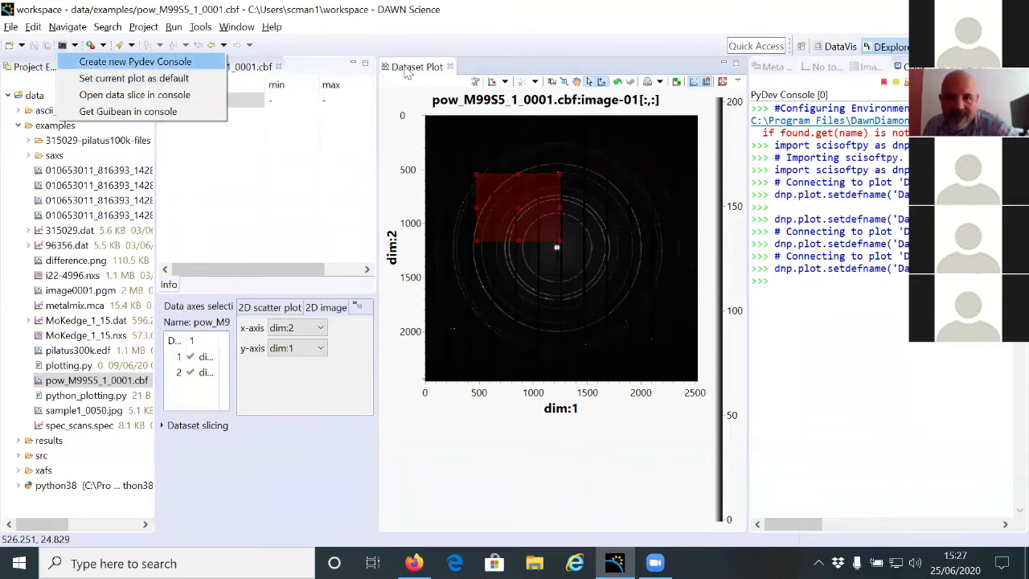
pyautogui.click(49, 62)
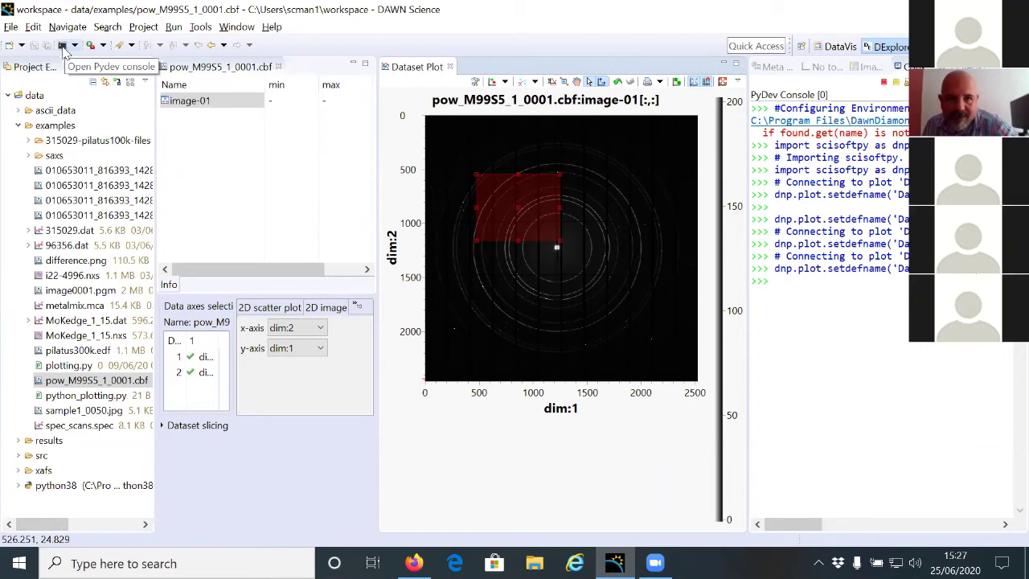
pyautogui.click(75, 46)
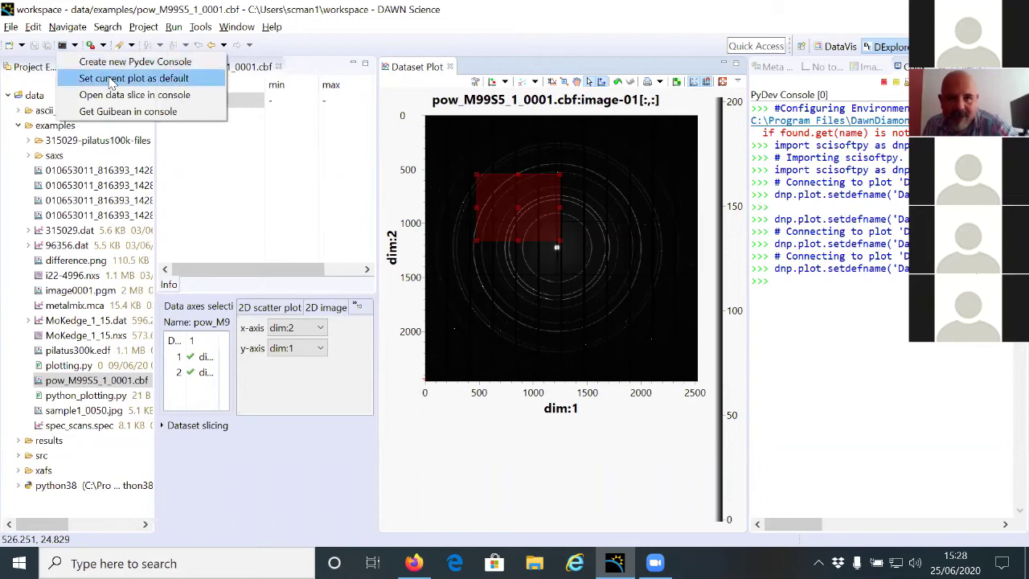
pyautogui.click(111, 78)
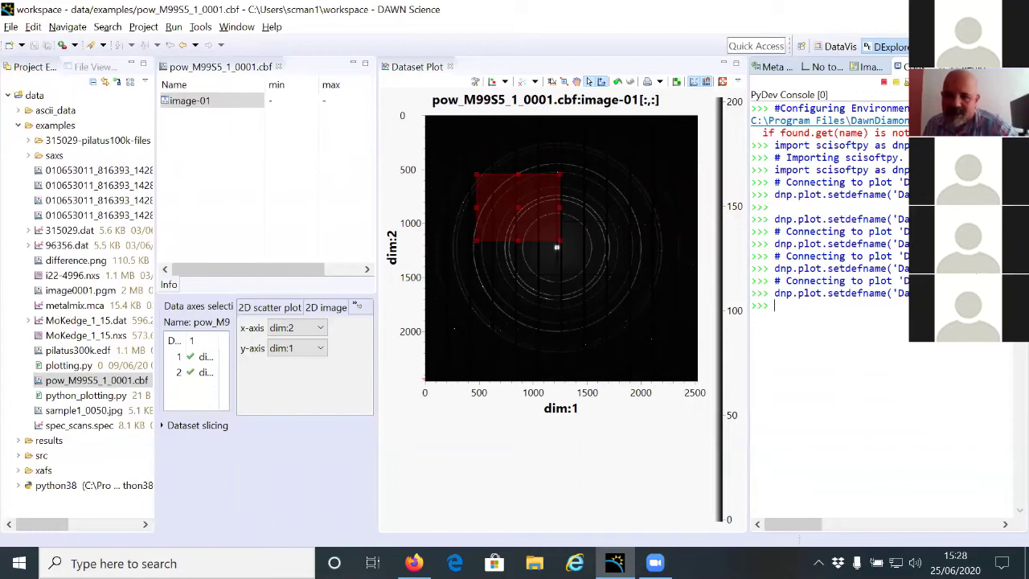
pyautogui.press('Up')
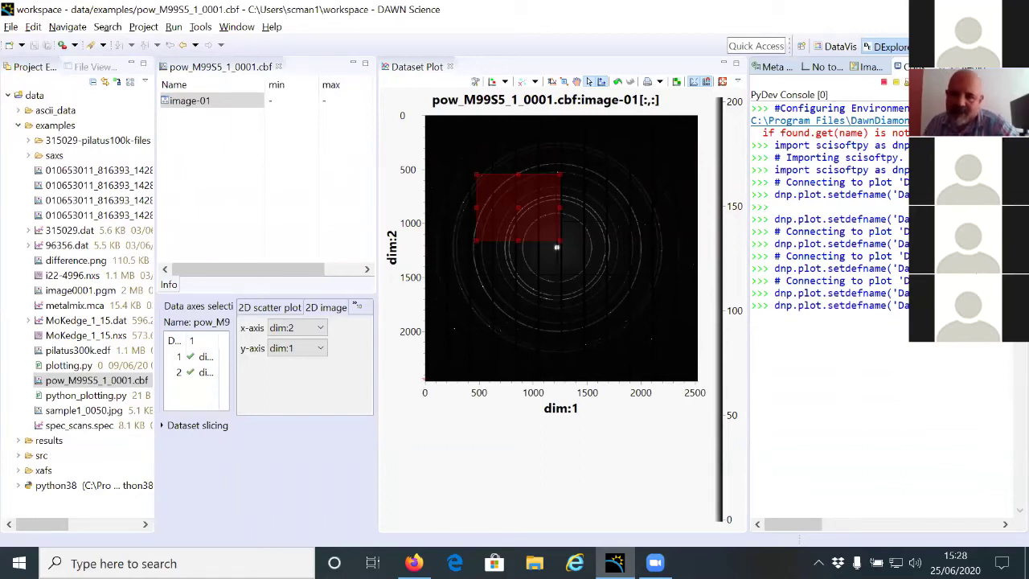
pyautogui.press('Up')
pyautogui.press('Up')
pyautogui.press('Up')
pyautogui.press('Up')
pyautogui.press('Up')
pyautogui.press('Up')
pyautogui.press('Up')
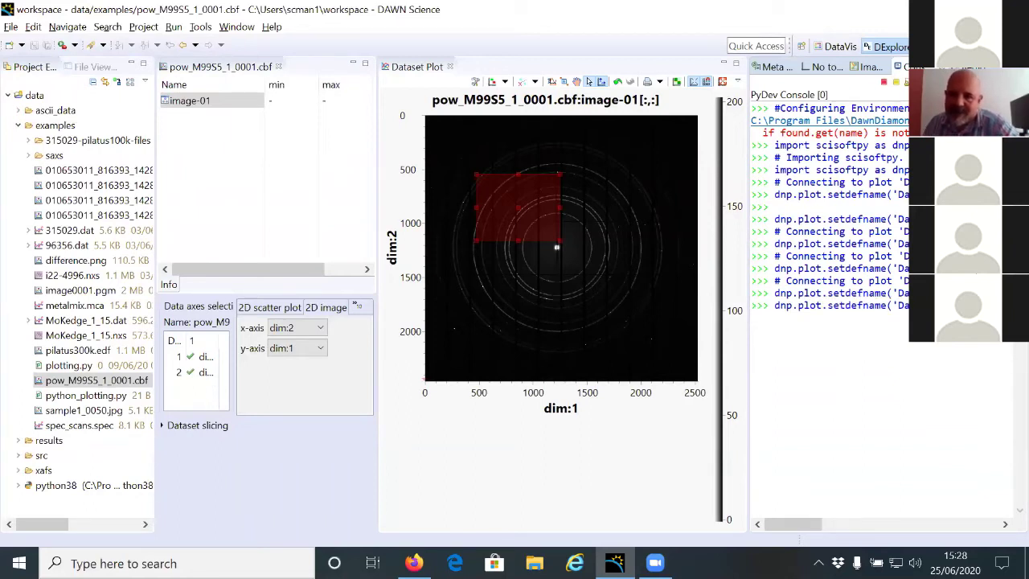
pyautogui.press('Up')
pyautogui.press('Up')
pyautogui.press('Up')
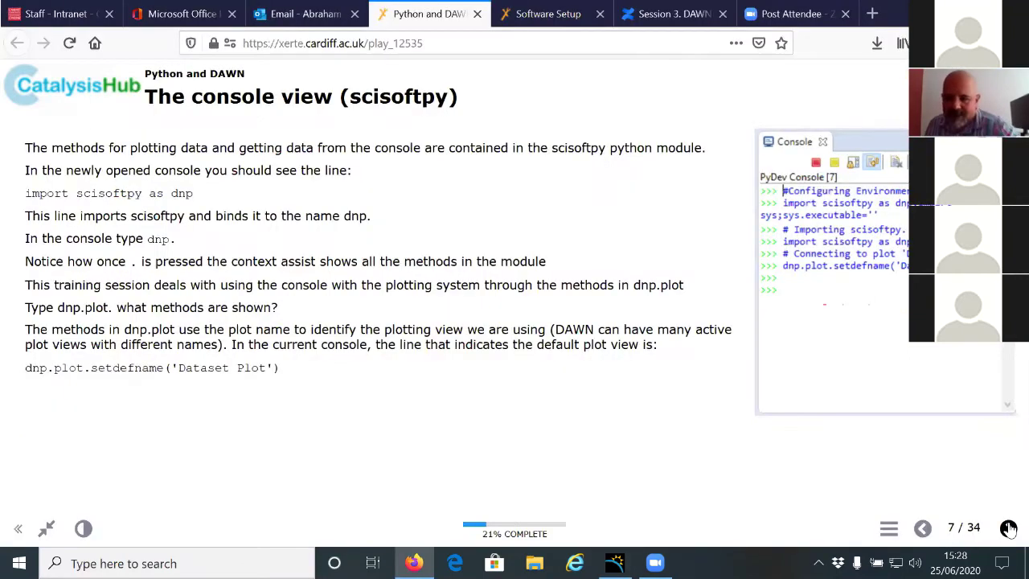
# Advance the Firefox tutorial to the "Data beans" page and highlight the line db = dnp.plot.getdatabean()
pyautogui.hotkey('alt', 'Tab')
pyautogui.click(1008, 528)
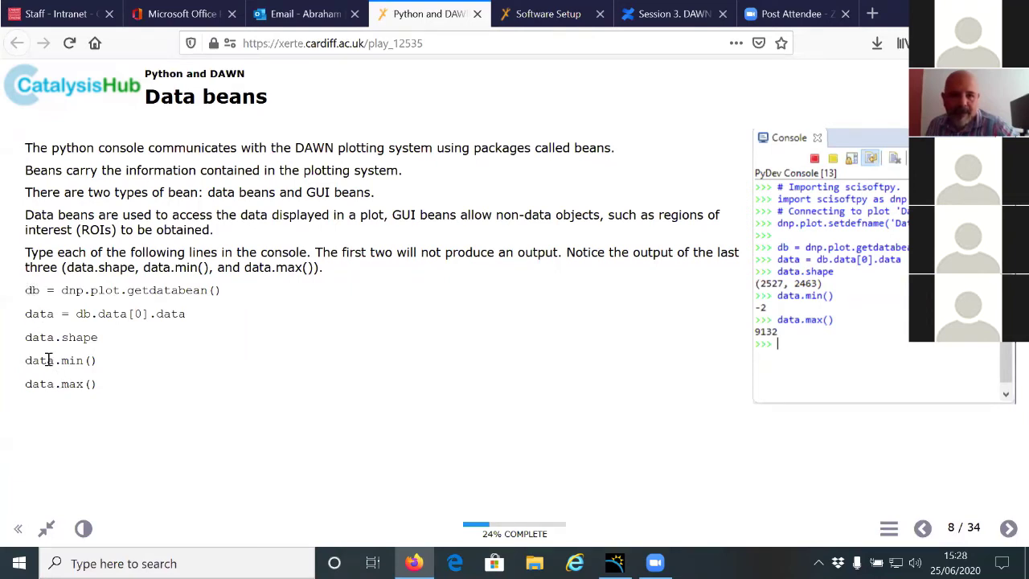
pyautogui.moveTo(27, 290); pyautogui.dragTo(223, 291)
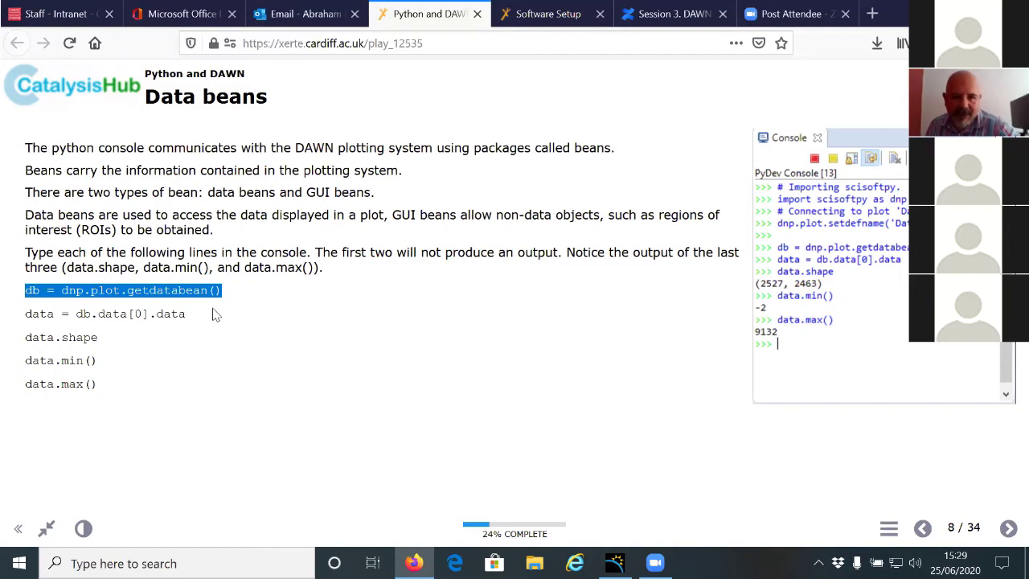
pyautogui.moveTo(227, 294); pyautogui.dragTo(23, 292)
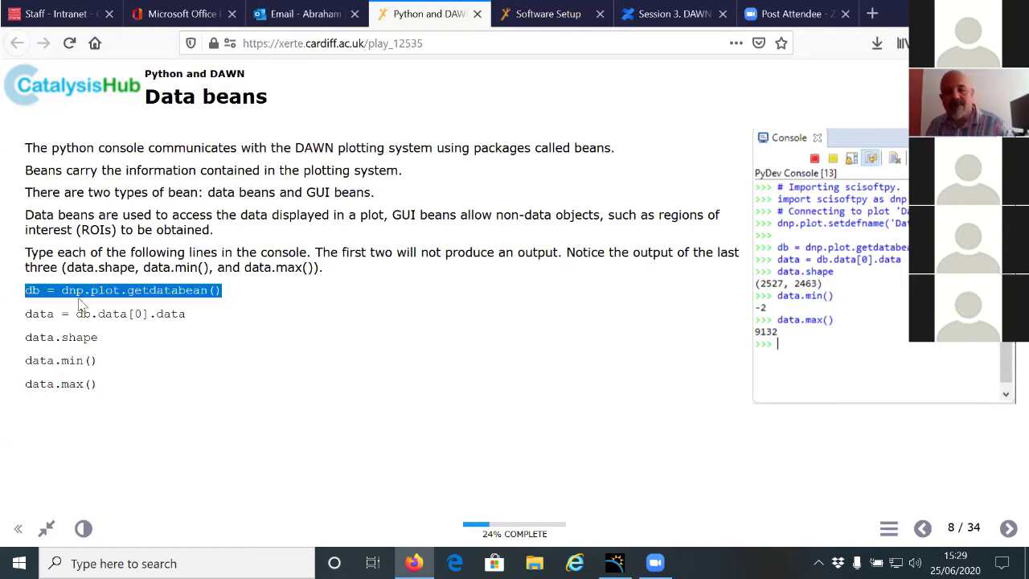
pyautogui.hotkey('alt', 'Tab')
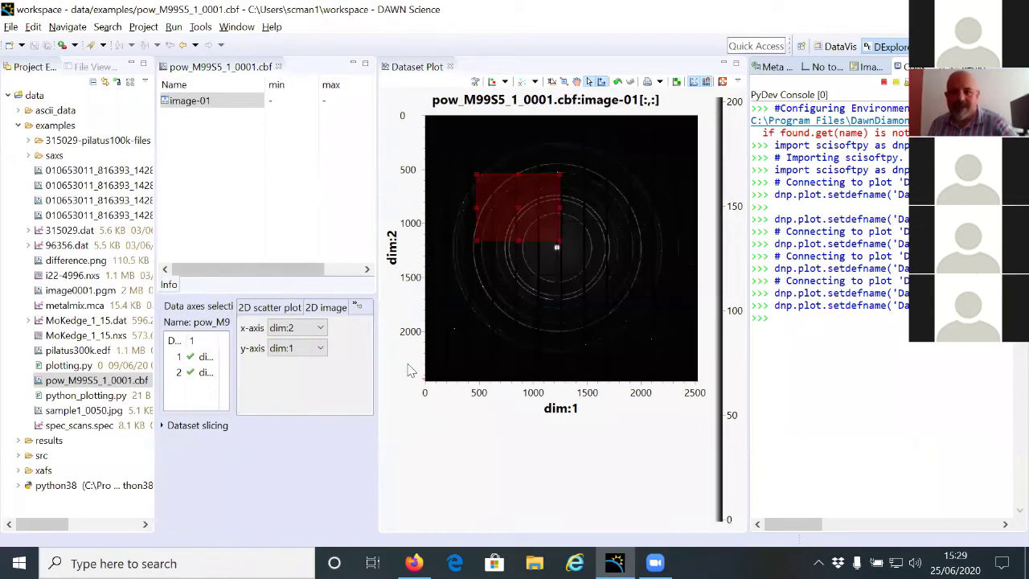
pyautogui.click(802, 326)
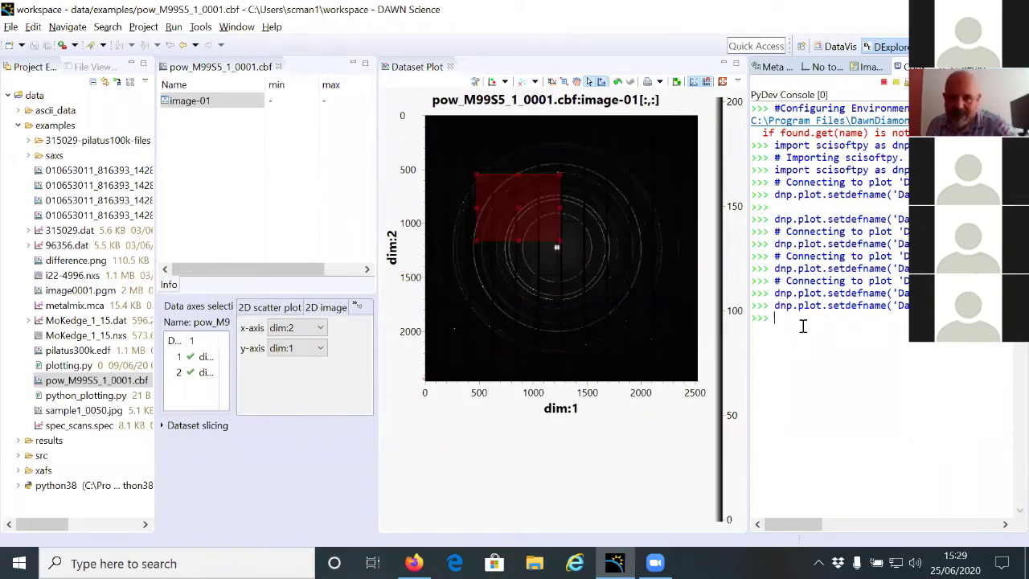
pyautogui.rightClick(802, 326)
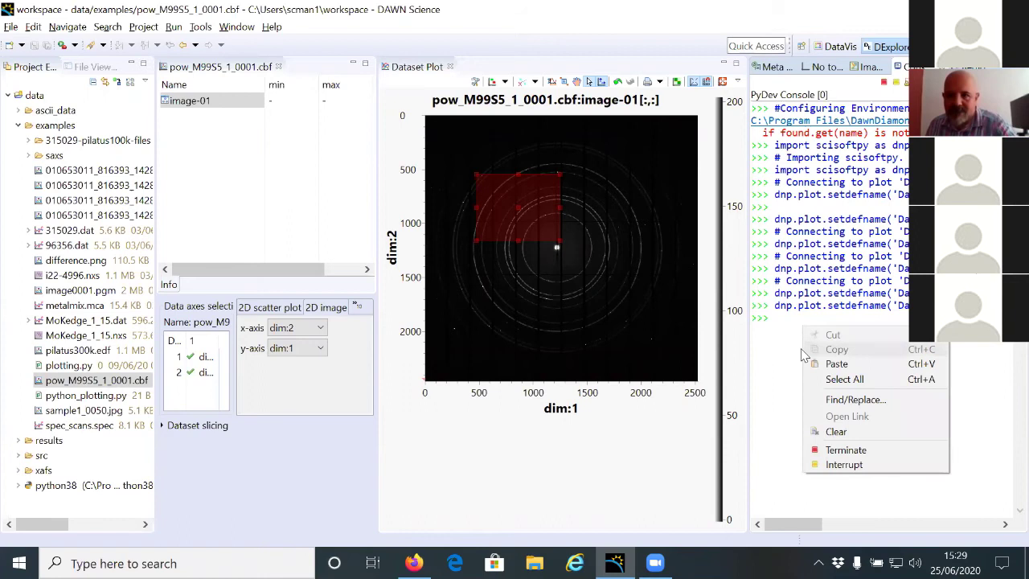
pyautogui.hotkey('alt', 'Tab')
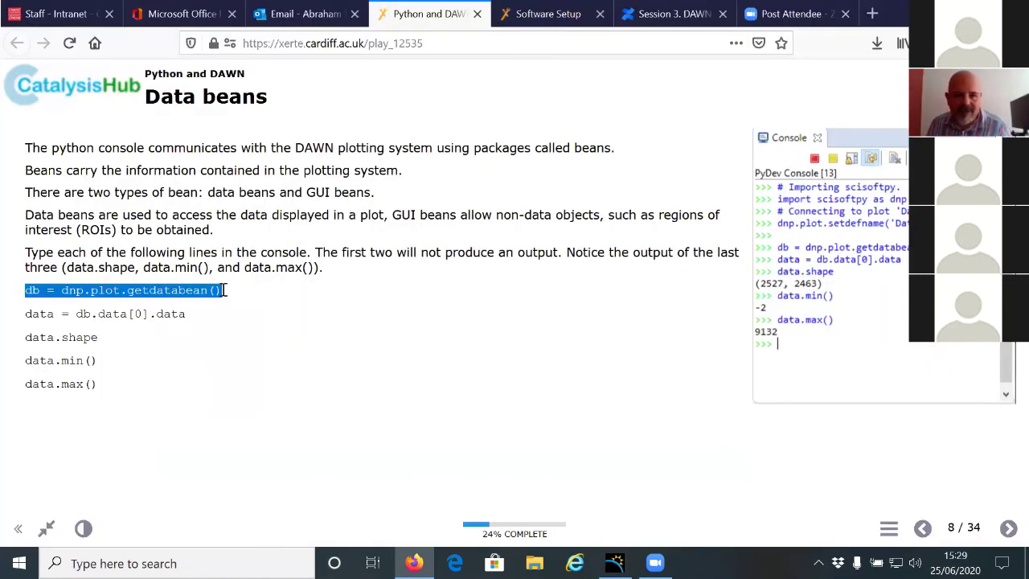
# Copy db = dnp.plot.getdatabean() from the tutorial page and run it in DAWN's PyDev console
pyautogui.click(69, 287)
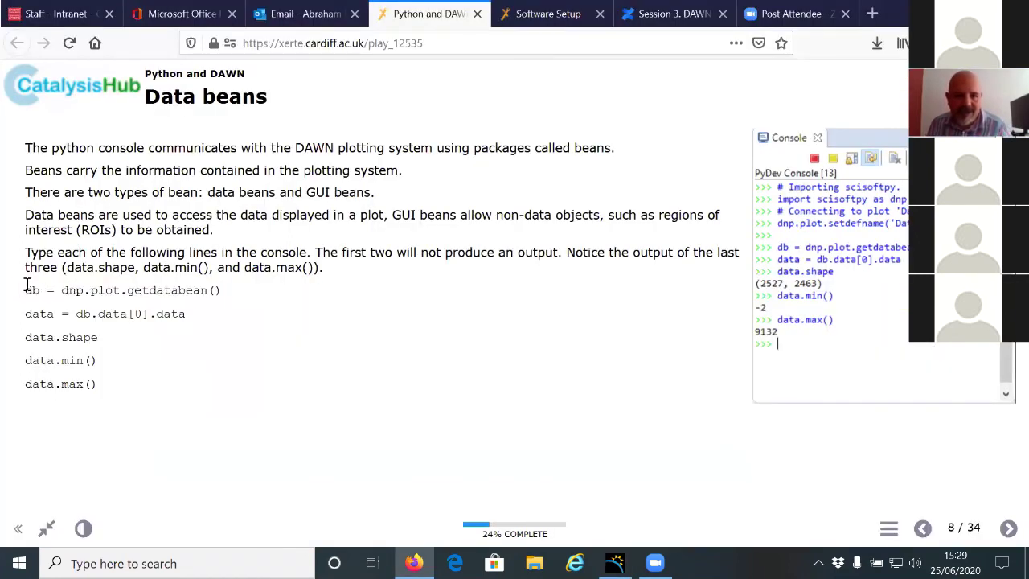
pyautogui.moveTo(27, 287); pyautogui.dragTo(226, 300)
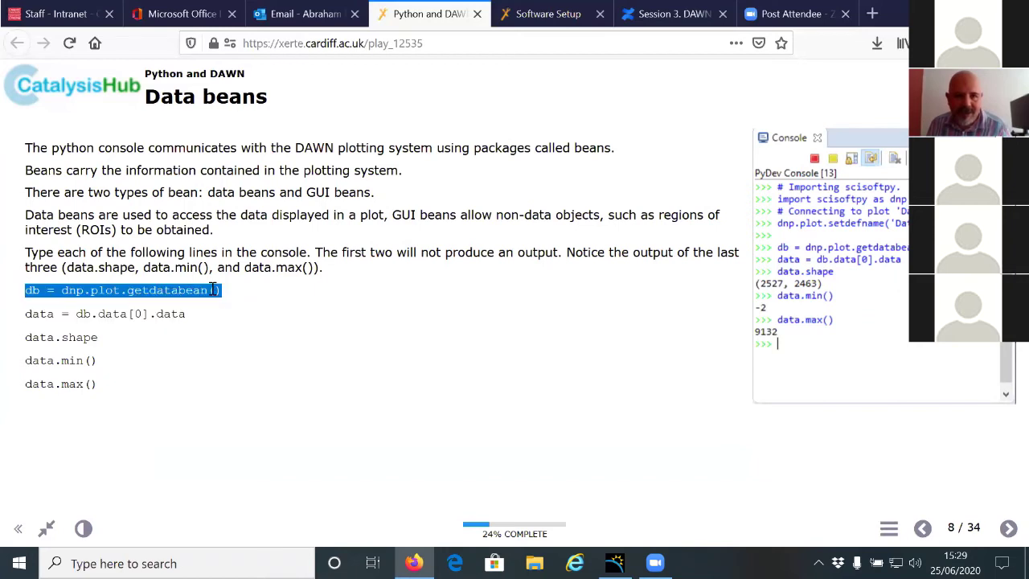
pyautogui.rightClick(212, 285)
pyautogui.click(247, 305)
pyautogui.hotkey('alt', 'Tab')
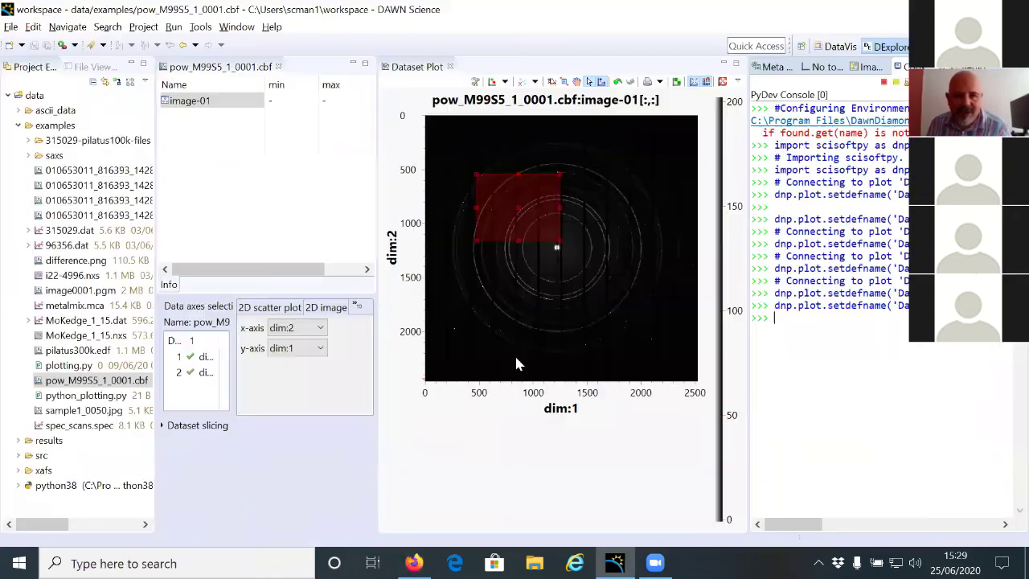
pyautogui.rightClick(806, 325)
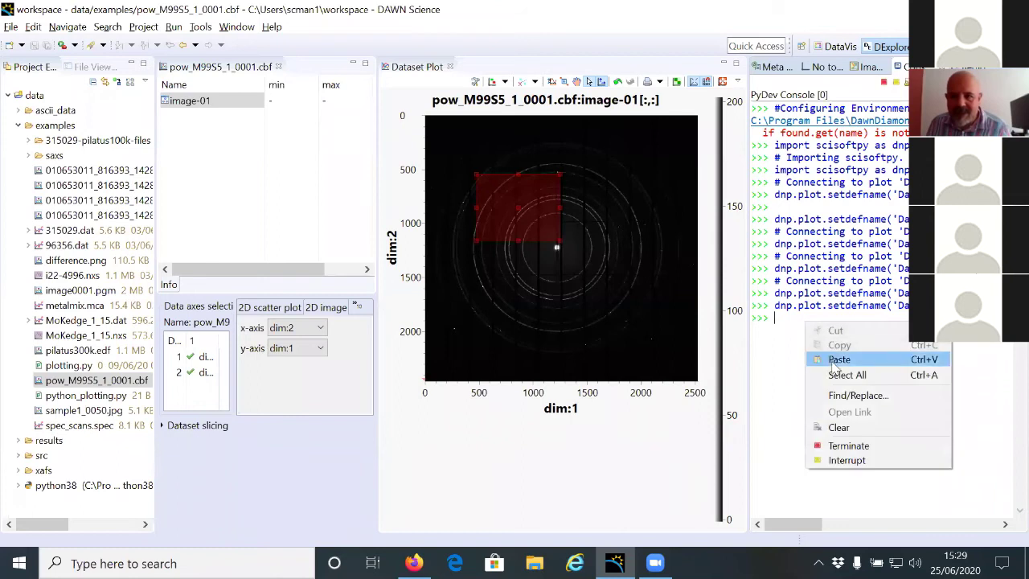
pyautogui.click(836, 360)
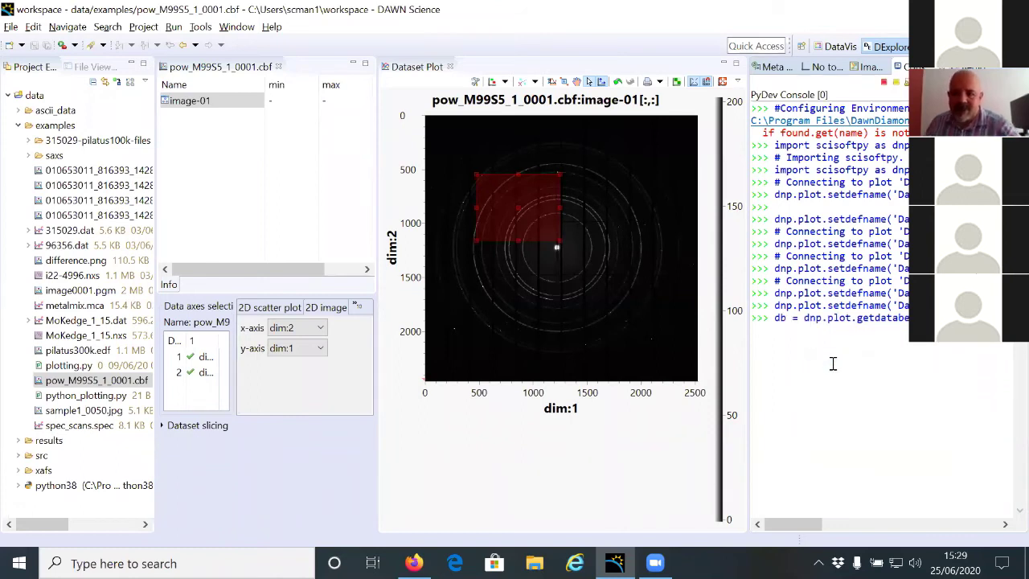
pyautogui.press('Return')
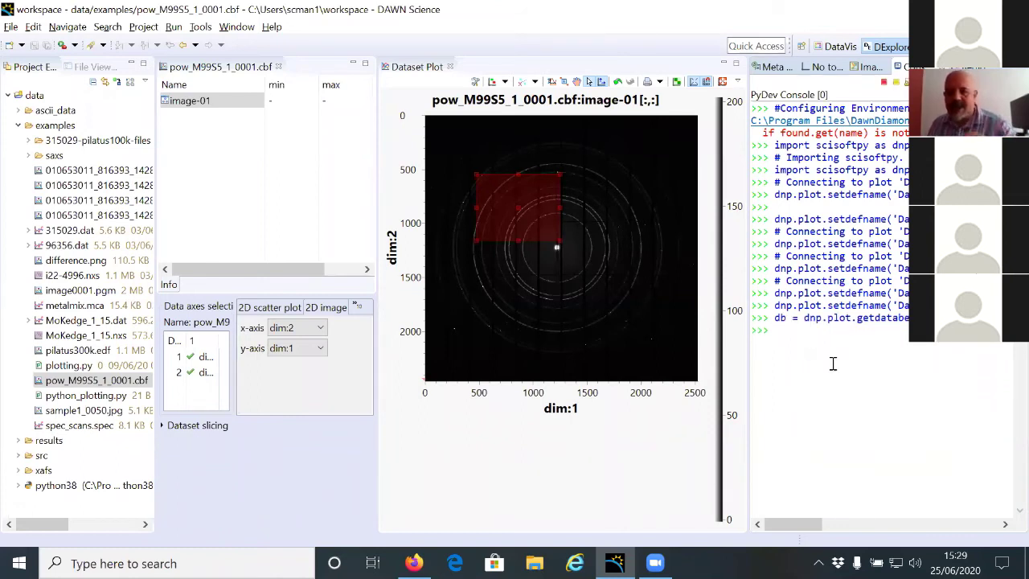
# Evaluate the variable db in the console to inspect the data bean's contents
pyautogui.write('d')
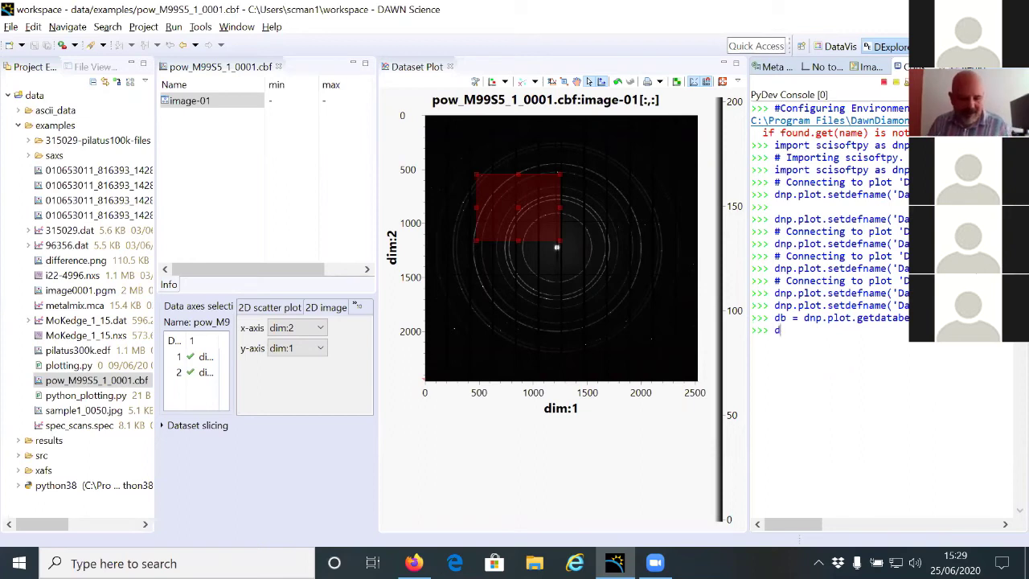
pyautogui.write('b')
pyautogui.press('Return')
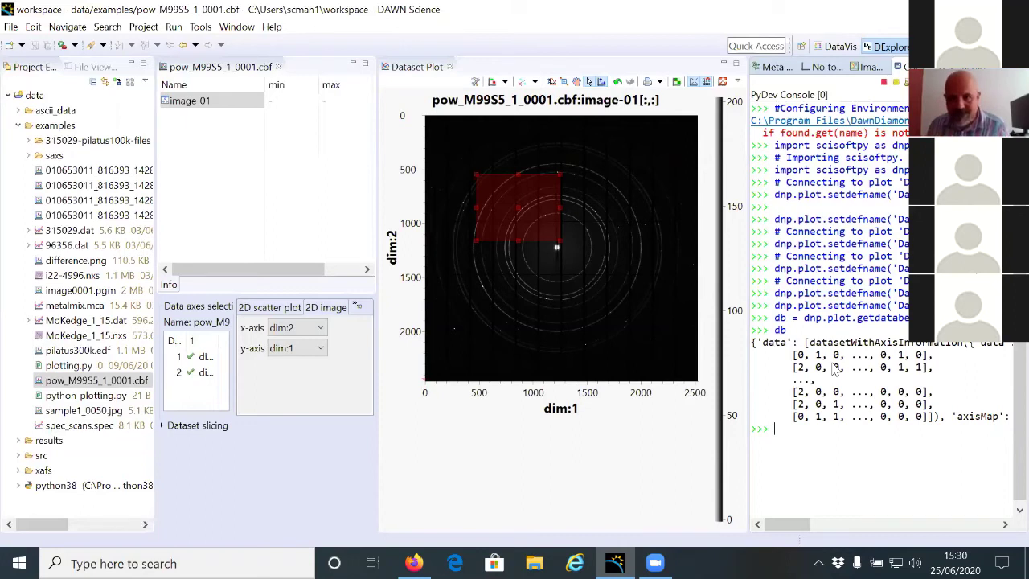
# Copy data = db.data[0].data from the Firefox tutorial page and run it in DAWN's PyDev console
pyautogui.hotkey('alt', 'Tab')
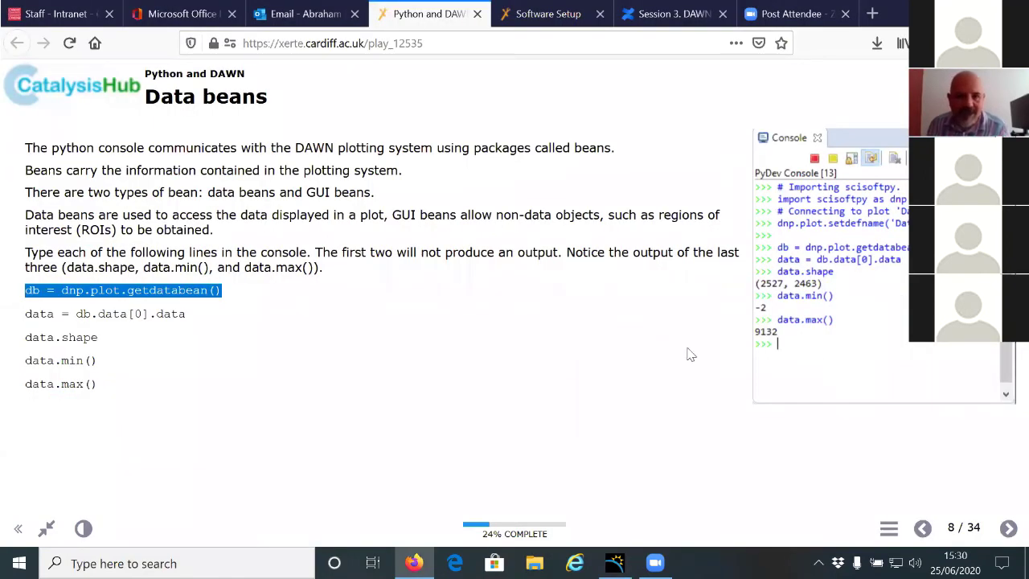
pyautogui.click(98, 336)
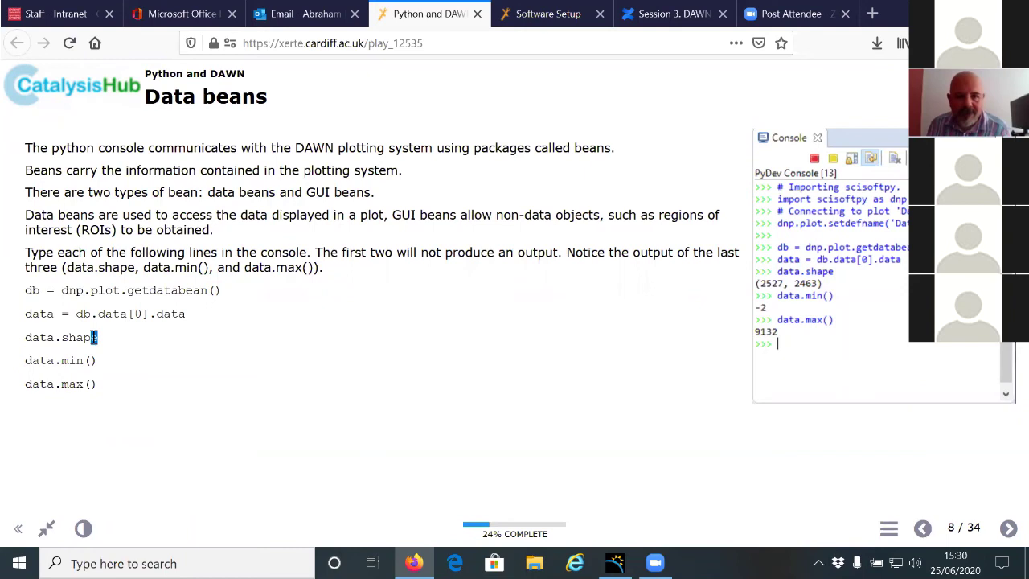
pyautogui.hotkey('alt', 'Tab')
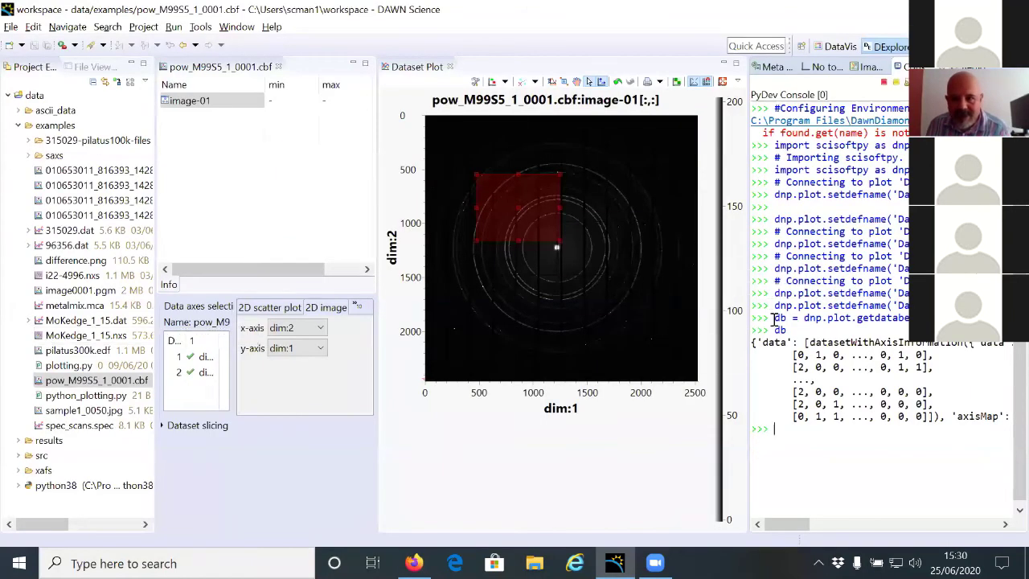
pyautogui.hotkey('alt', 'Tab')
pyautogui.click(171, 314)
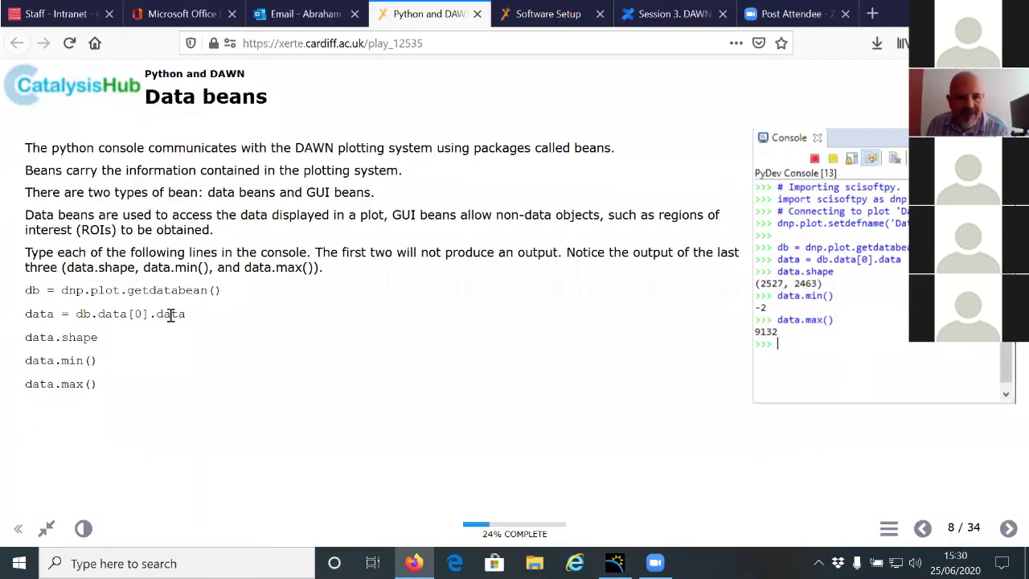
pyautogui.moveTo(187, 312); pyautogui.dragTo(27, 314)
pyautogui.rightClick(26, 315)
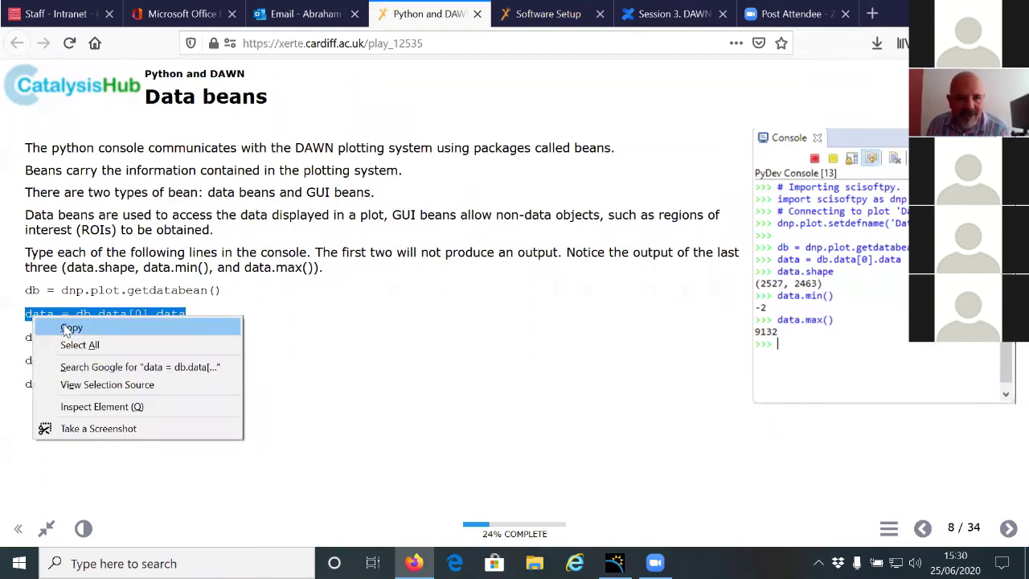
pyautogui.click(50, 326)
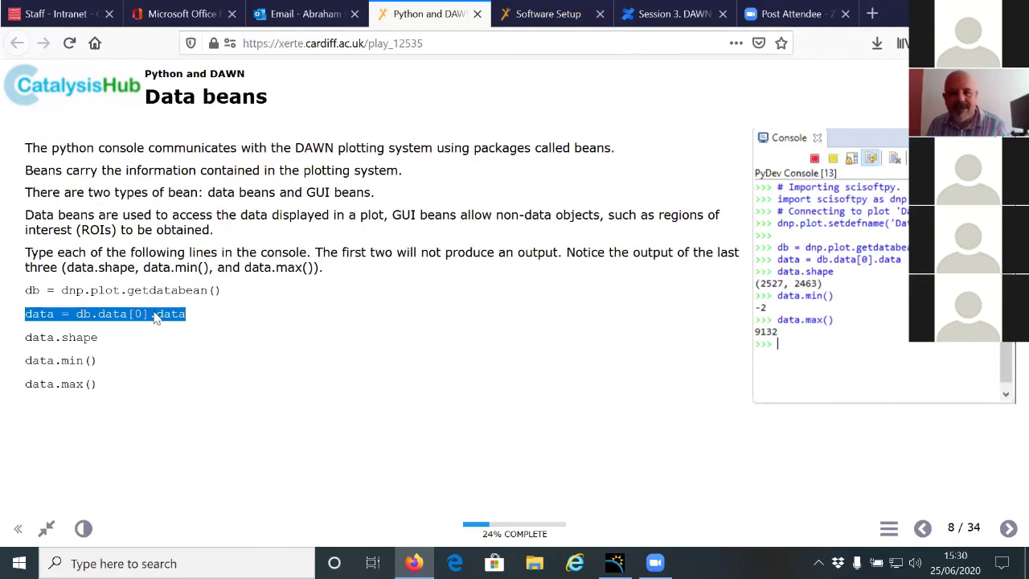
pyautogui.hotkey('alt', 'Tab')
pyautogui.rightClick(778, 438)
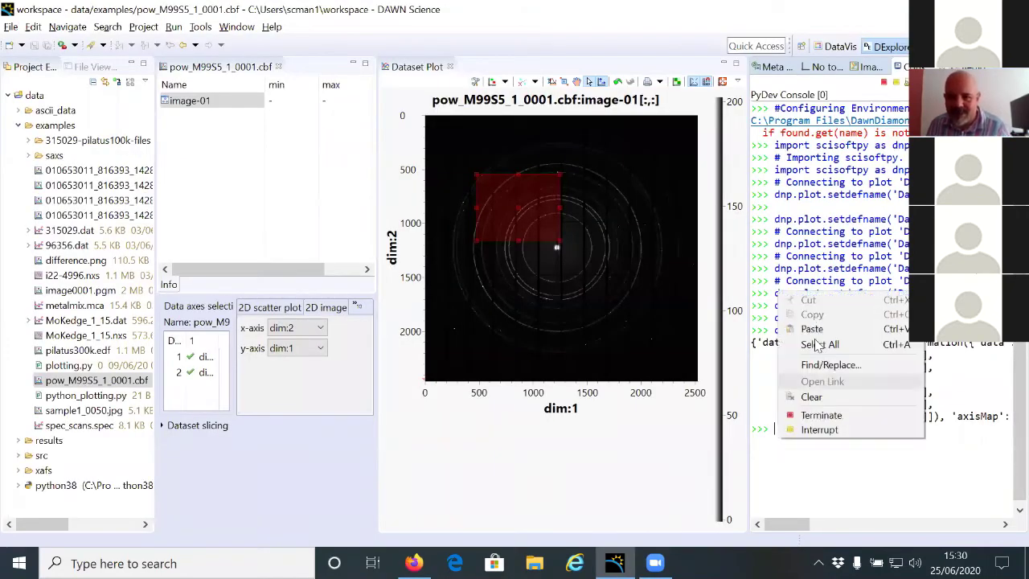
pyautogui.click(814, 327)
pyautogui.press('Return')
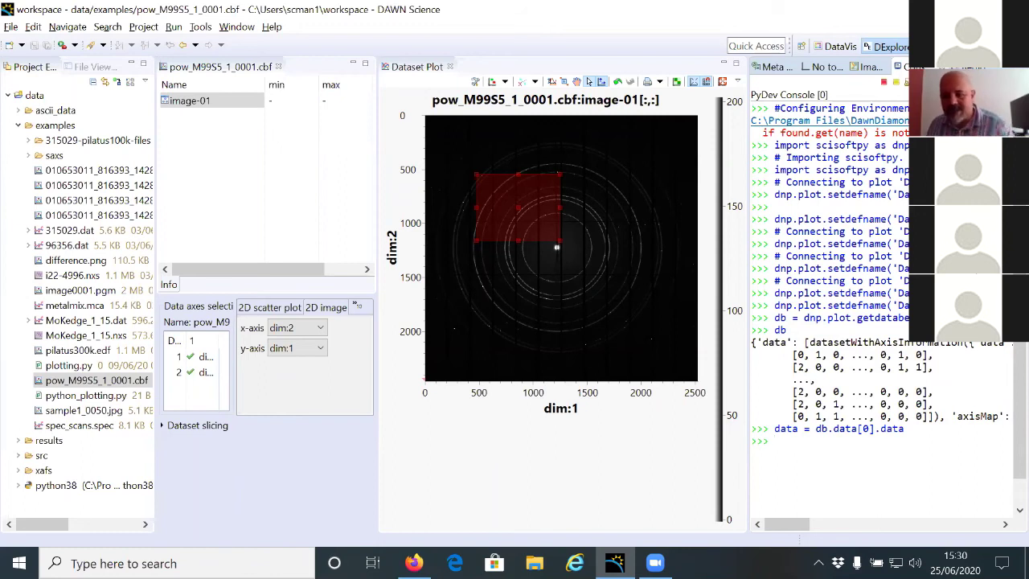
# Check the tutorial page in Firefox, return to DAWN and evaluate the variable data in the console
pyautogui.hotkey('alt', 'Tab')
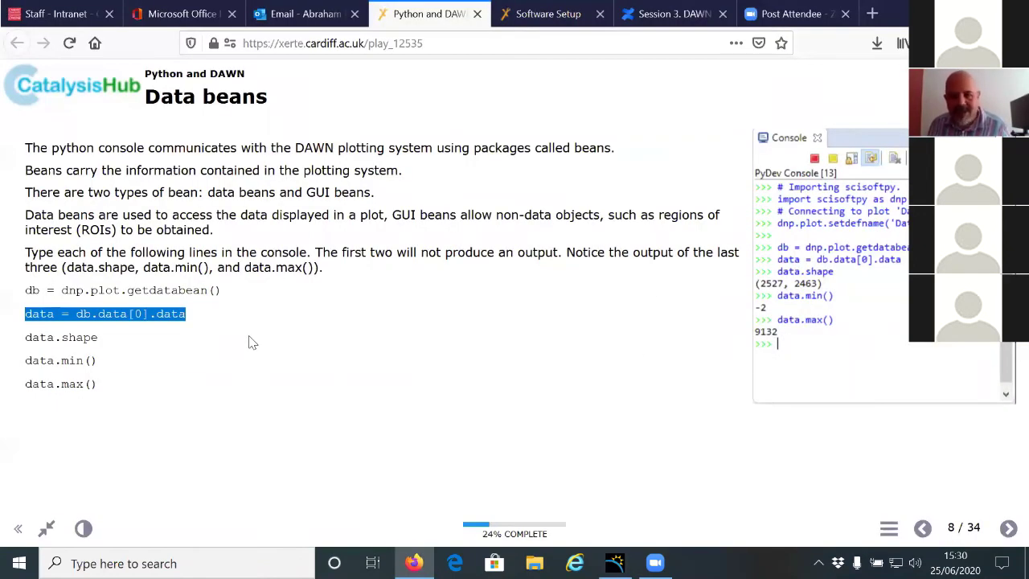
pyautogui.hotkey('alt', 'Tab')
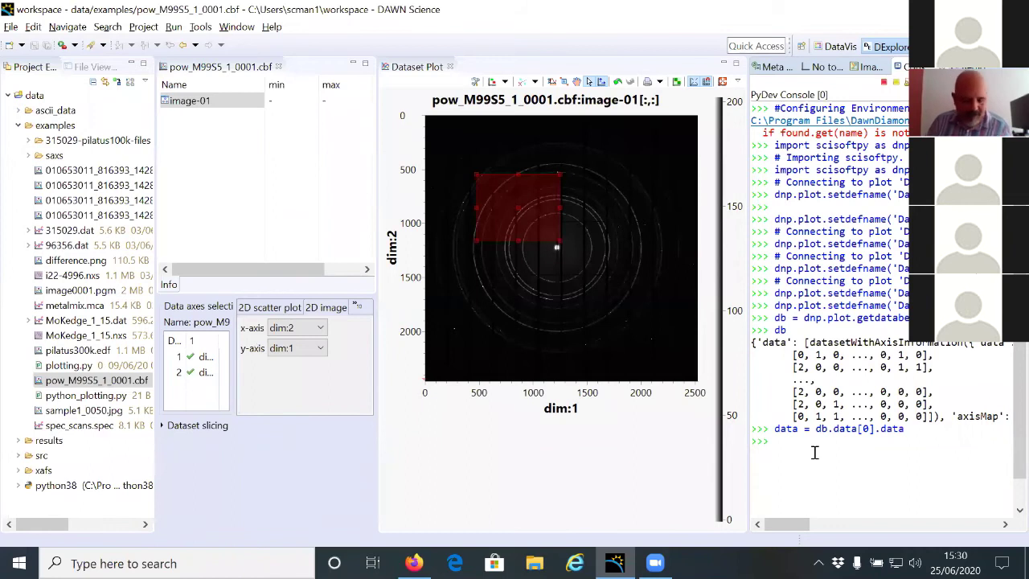
pyautogui.write('data')
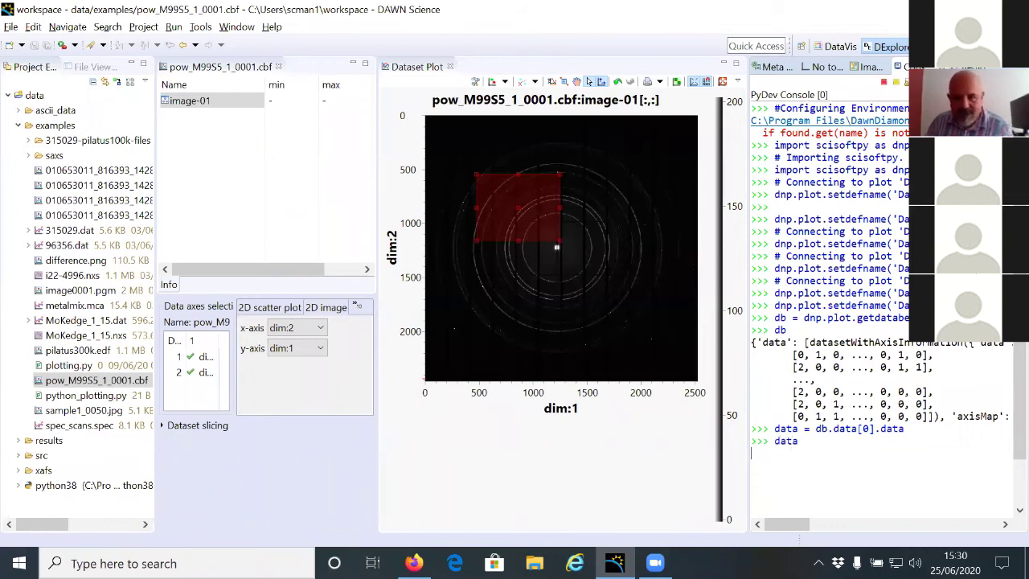
pyautogui.press('Return')
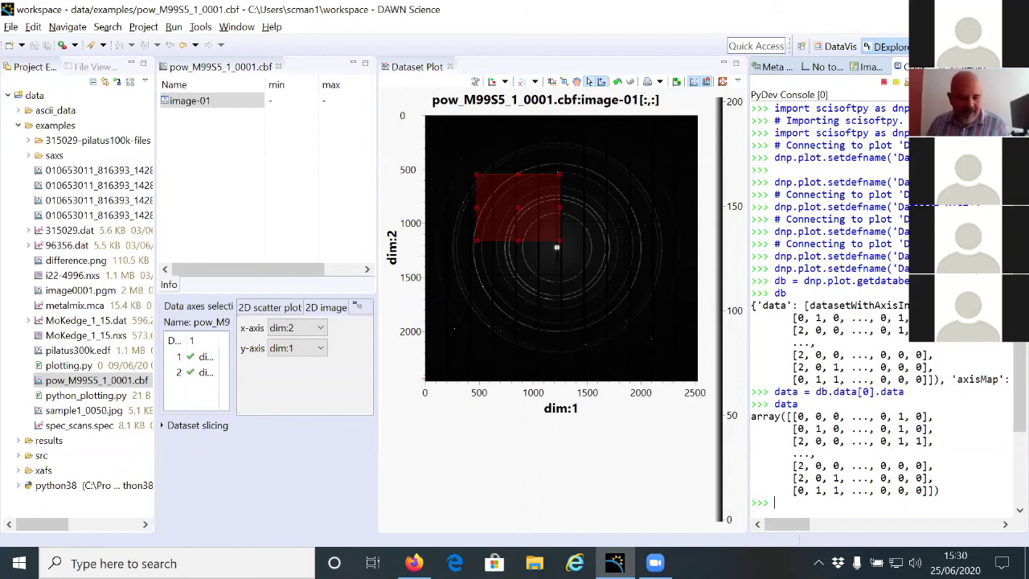
# Check the next command on the Firefox tutorial page, return to DAWN and run data.shape in the PyDev console
pyautogui.hotkey('alt', 'Tab')
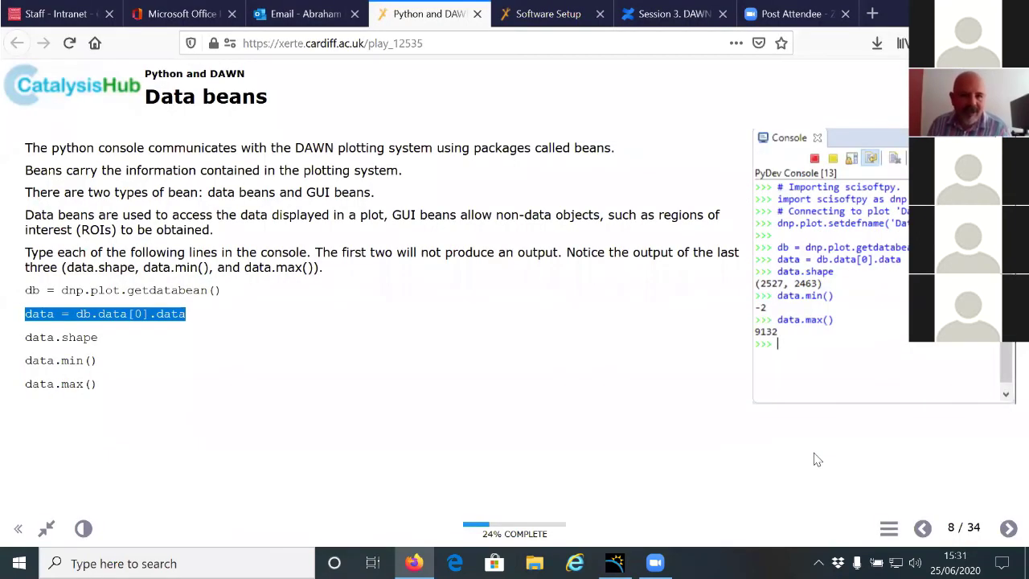
pyautogui.hotkey('alt', 'Tab')
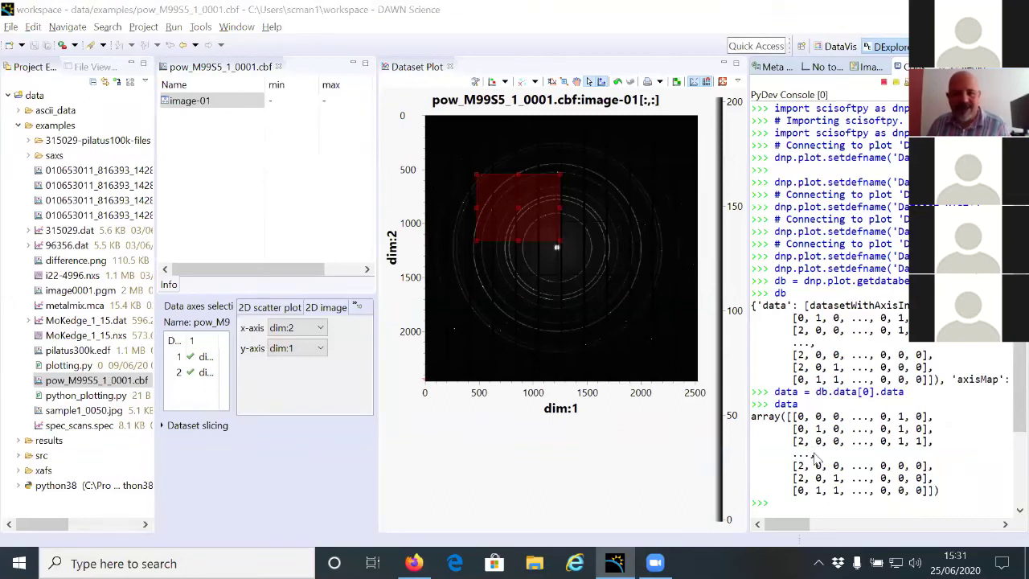
pyautogui.hotkey('alt', 'Tab')
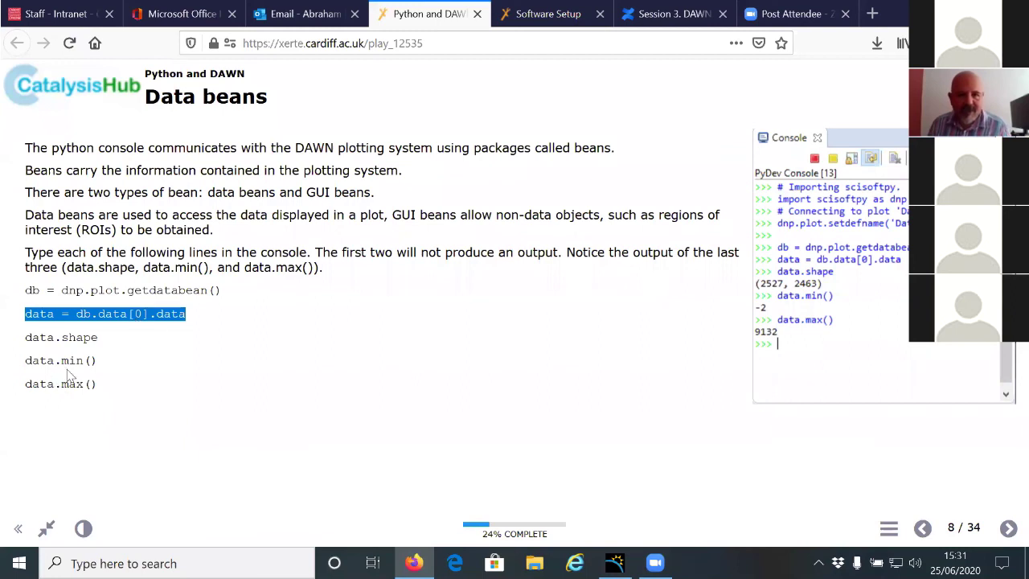
pyautogui.hotkey('alt', 'Tab')
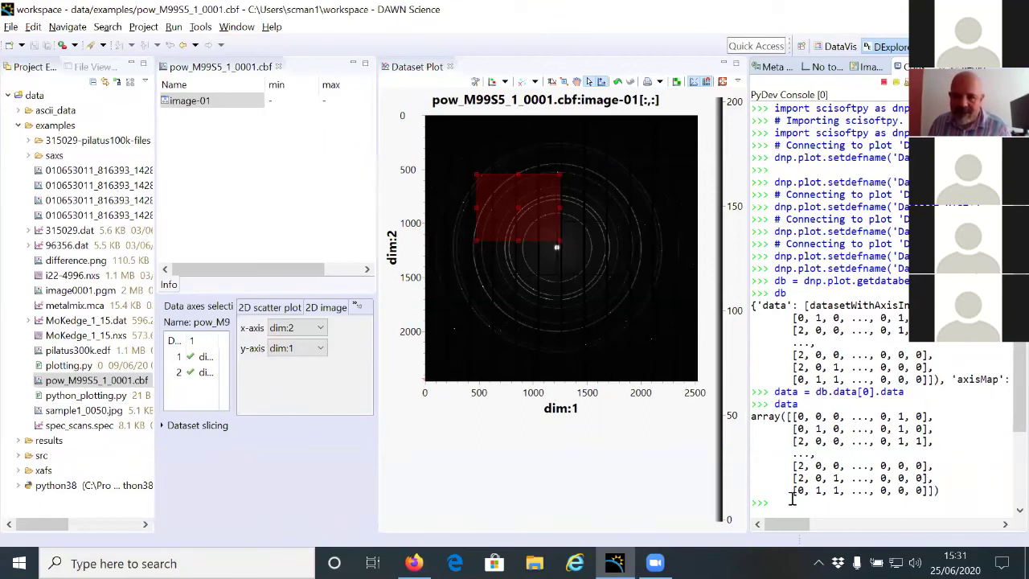
pyautogui.write('data')
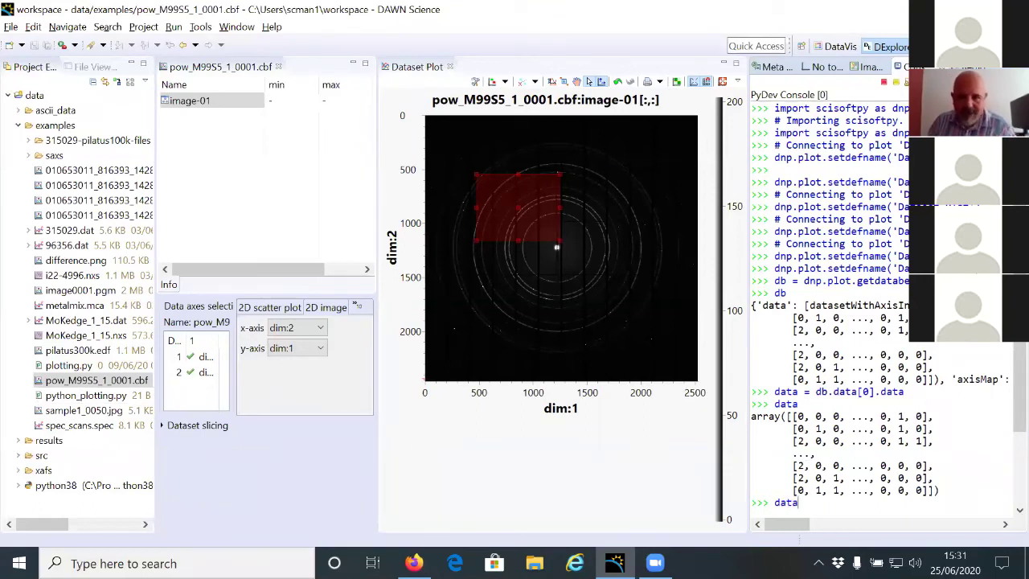
pyautogui.write('.shape')
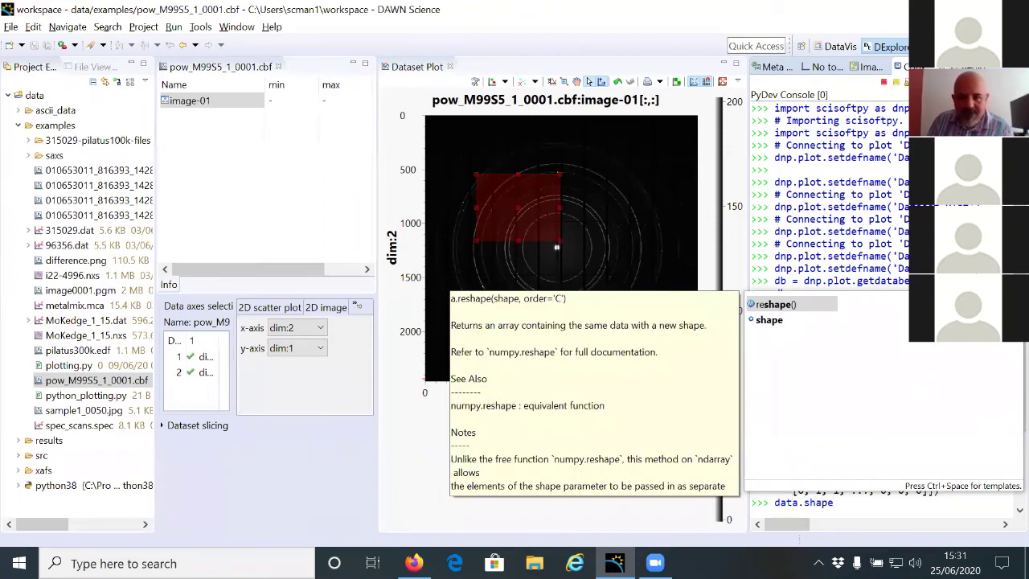
pyautogui.hotkey('alt', 'Tab')
pyautogui.hotkey('alt', 'Tab')
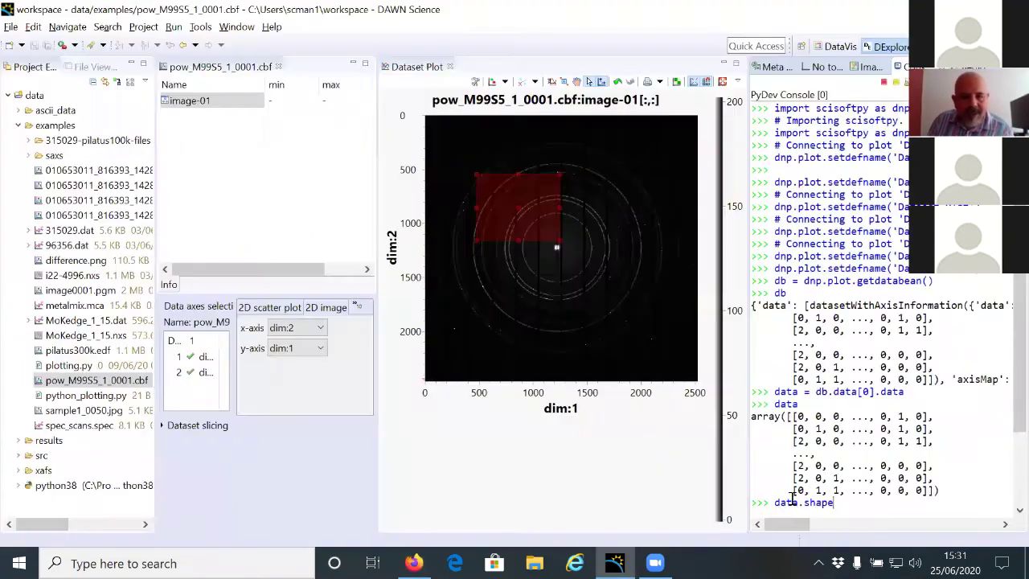
pyautogui.press('Return')
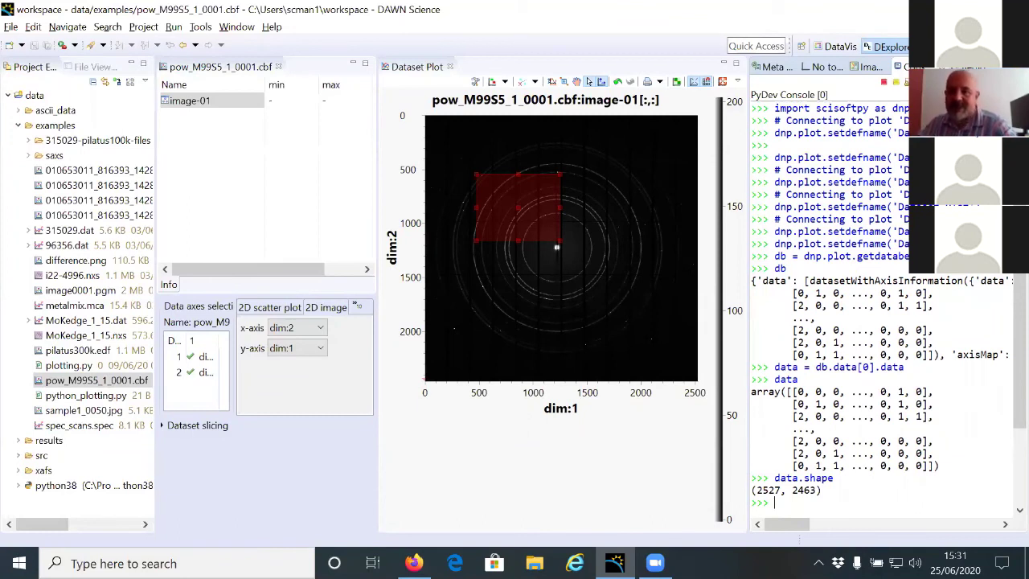
# Copy data.min() from the Firefox tutorial page and run it in DAWN's PyDev console
pyautogui.hotkey('alt', 'Tab')
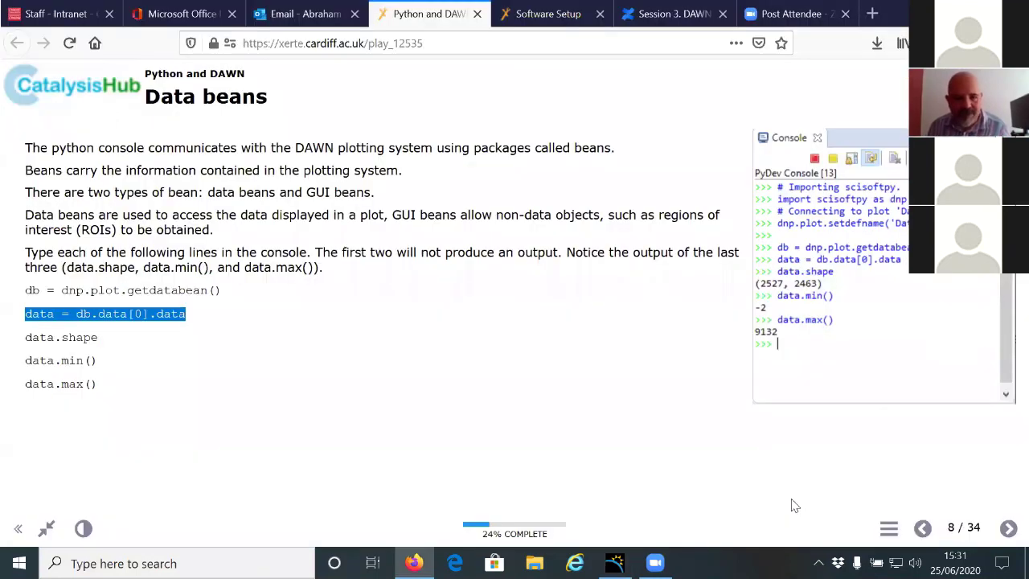
pyautogui.hotkey('alt', 'Tab')
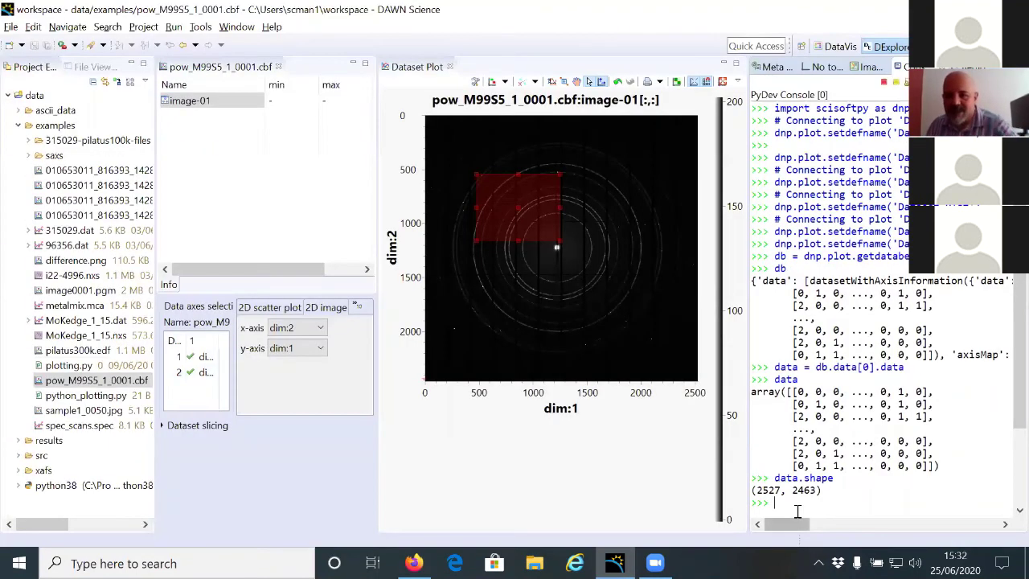
pyautogui.rightClick(794, 505)
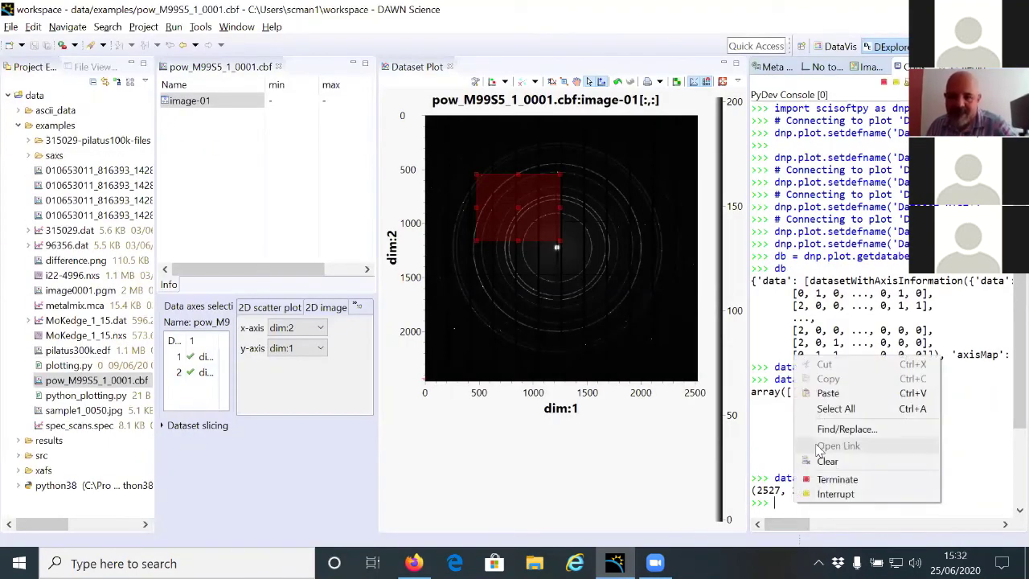
pyautogui.click(837, 398)
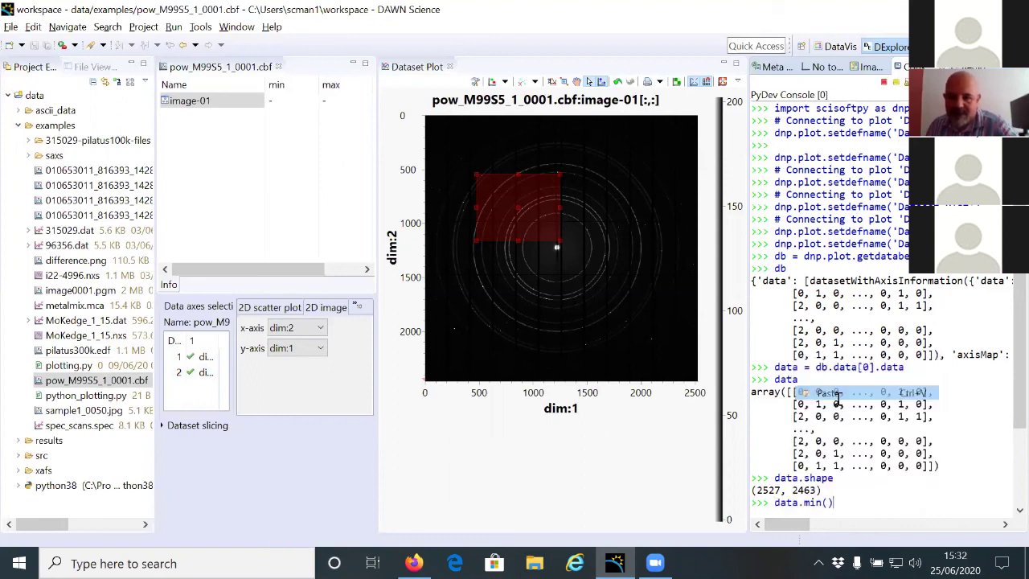
pyautogui.press('Return')
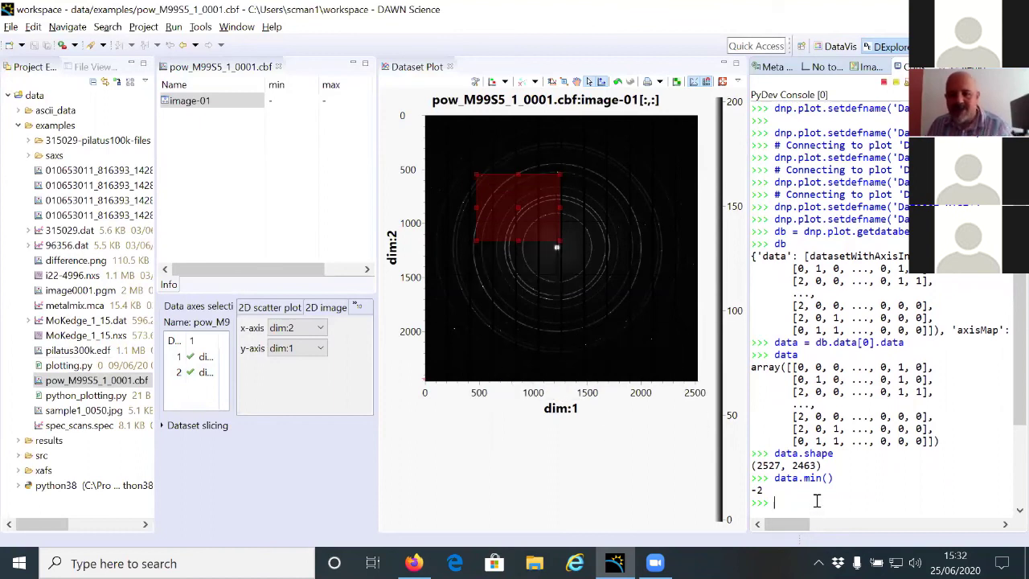
# Copy data.max() from the Firefox tutorial page and run it in DAWN's PyDev console
pyautogui.hotkey('alt', 'Tab')
pyautogui.moveTo(100, 384); pyautogui.dragTo(5, 389)
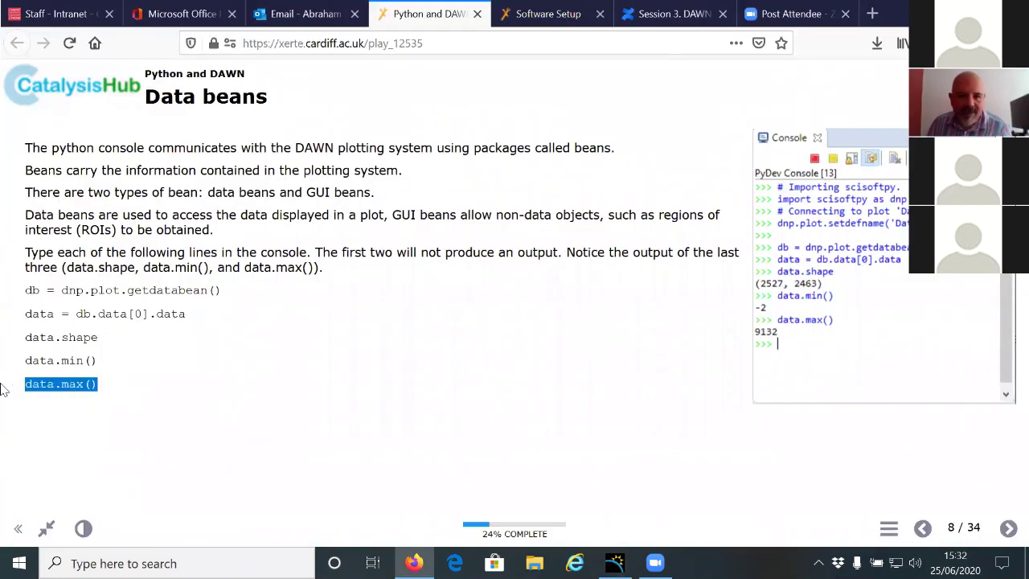
pyautogui.hotkey('ctrl', 'a')
pyautogui.tripleClick(43, 388)
pyautogui.rightClick(61, 379)
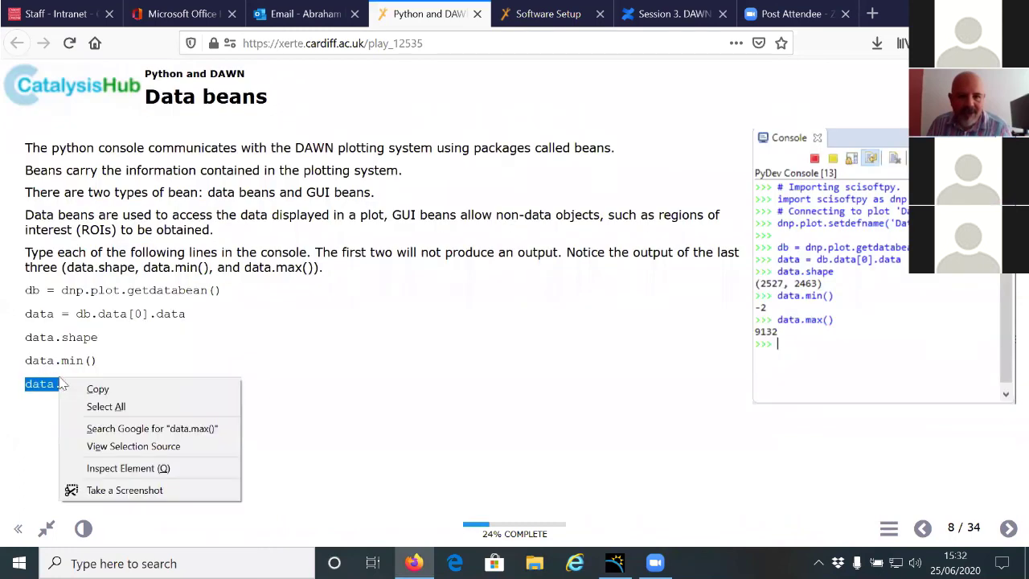
pyautogui.click(77, 389)
pyautogui.hotkey('alt', 'Tab')
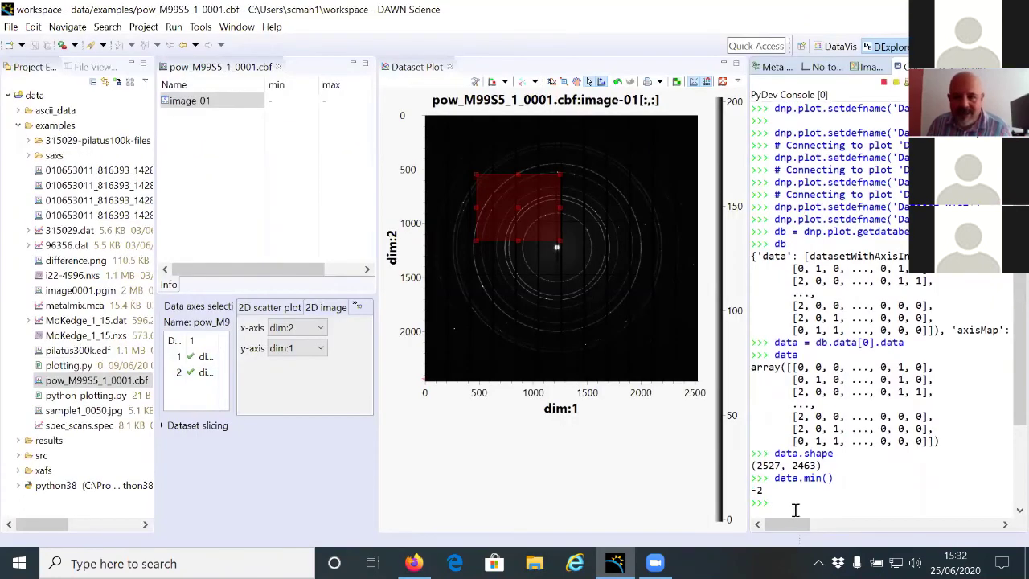
pyautogui.rightClick(800, 508)
pyautogui.click(852, 393)
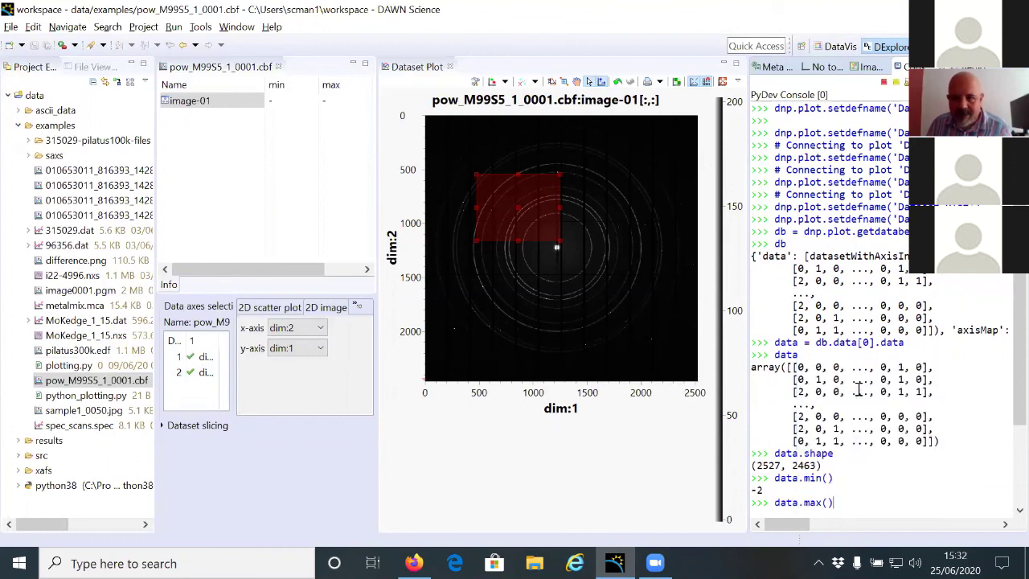
pyautogui.press('Return')
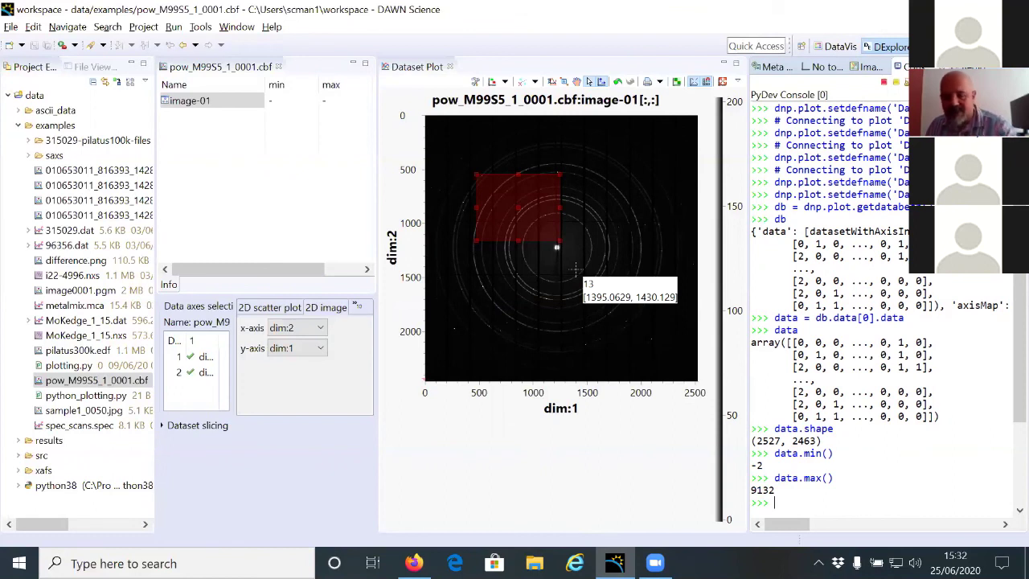
# Switch to the tutorial in Firefox and advance from Data beans to the Plot data page
pyautogui.hotkey('alt', 'Tab')
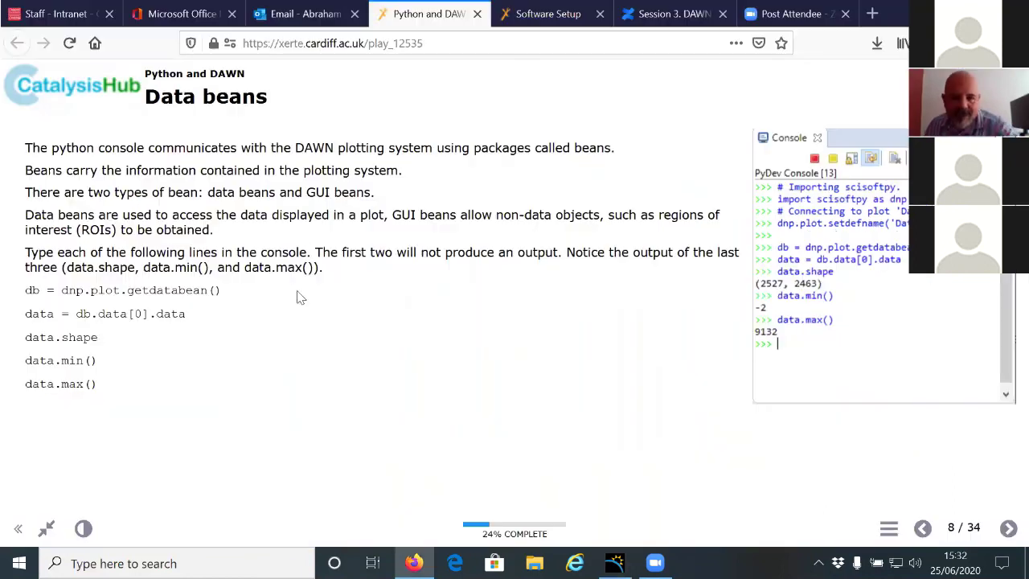
pyautogui.click(1008, 528)
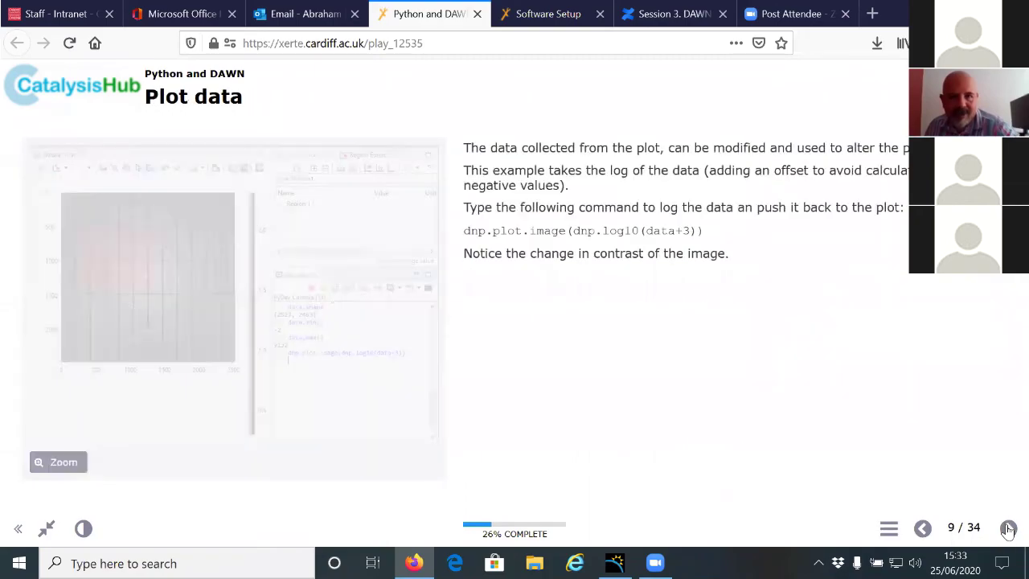